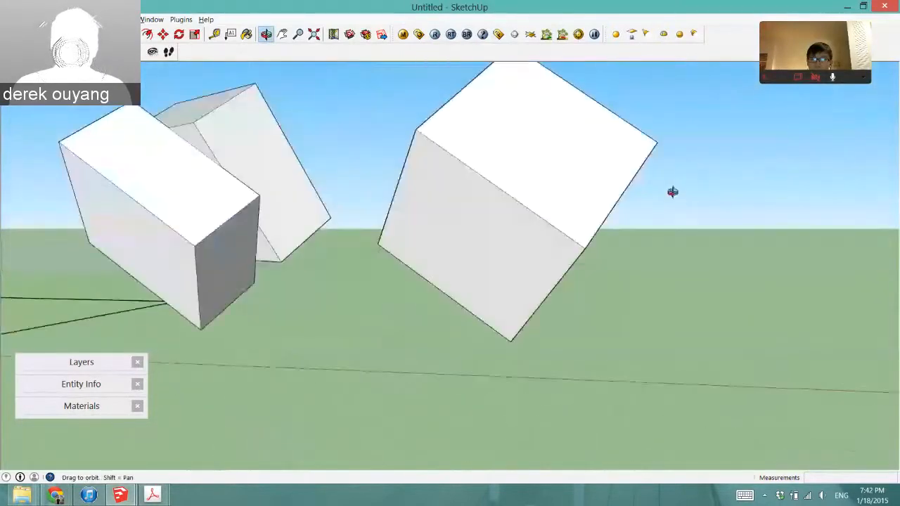
Step: Draw a vertical line from the bottom corner of the tilted cube, through its body, to a point above its top corner
scroll(566, 225, "down", 2)
scroll(566, 145, "up", 2)
middle_click_drag(523, 161, 512, 188)
middle_click_drag(498, 107, 563, 358)
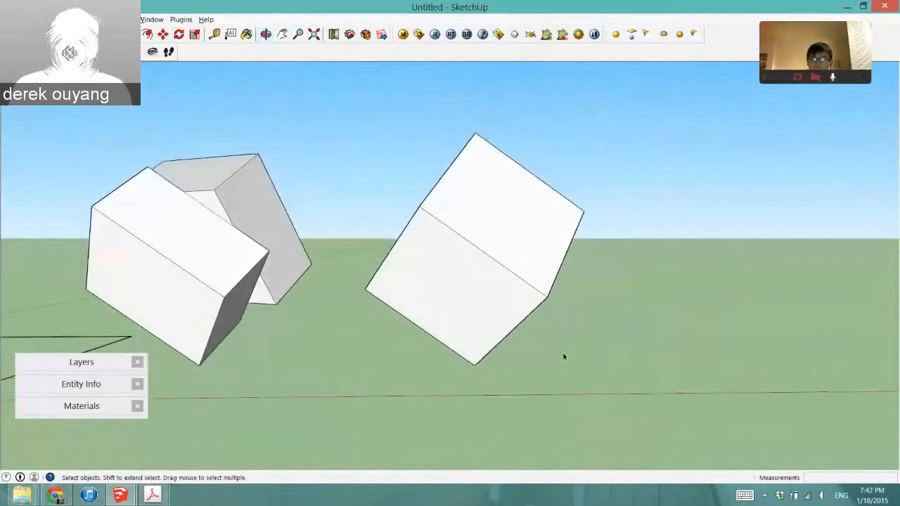
key("l")
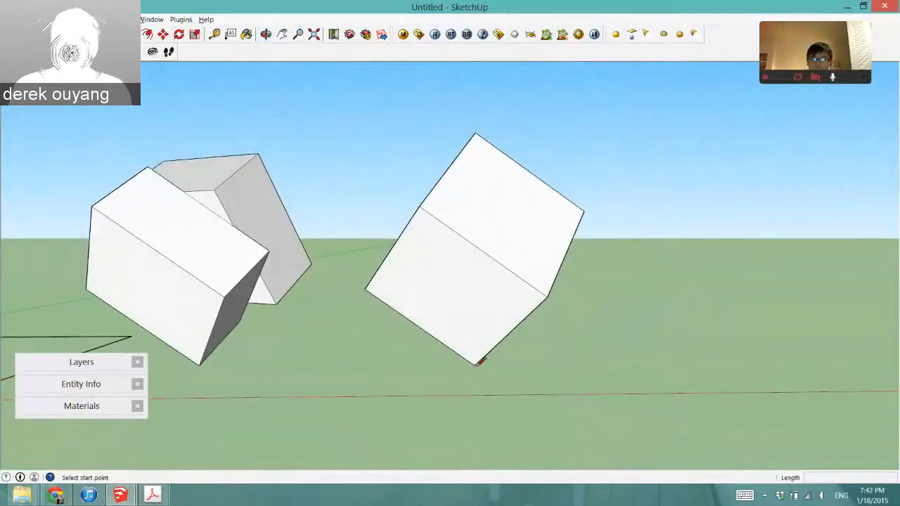
left_click(476, 364)
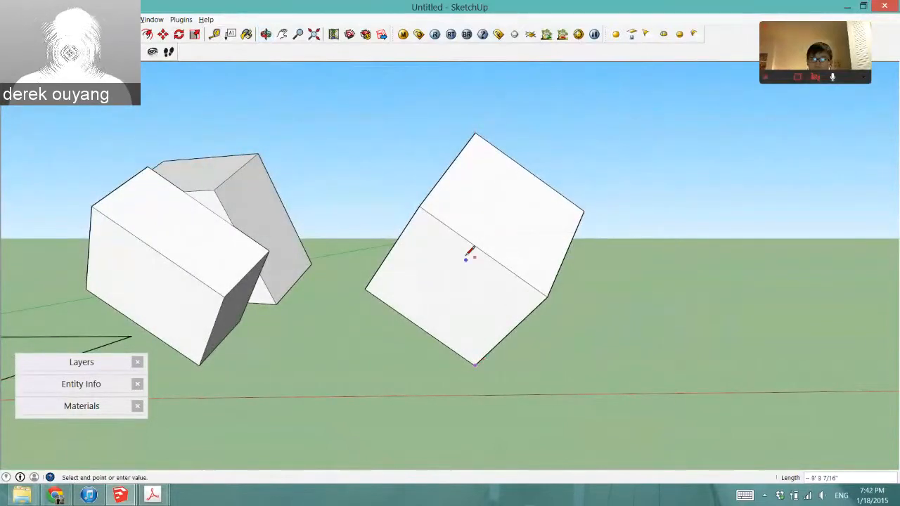
middle_click_drag(466, 256, 437, 355)
scroll(436, 355, "down", 3)
scroll(453, 189, "up", 2)
middle_click_drag(467, 309, 459, 280)
scroll(459, 274, "up", 2)
left_click(447, 203)
Step: Examine from several angles how the vertical line passes through the tilted cube's top corner, and end the line
middle_click_drag(444, 361, 311, 432)
scroll(328, 341, "up", 3)
mouse_move(422, 316)
middle_mouse_down()
mouse_move(413, 404)
mouse_move(446, 436)
mouse_move(565, 342)
middle_mouse_up()
scroll(566, 294, "down", 5)
scroll(588, 316, "up", 2)
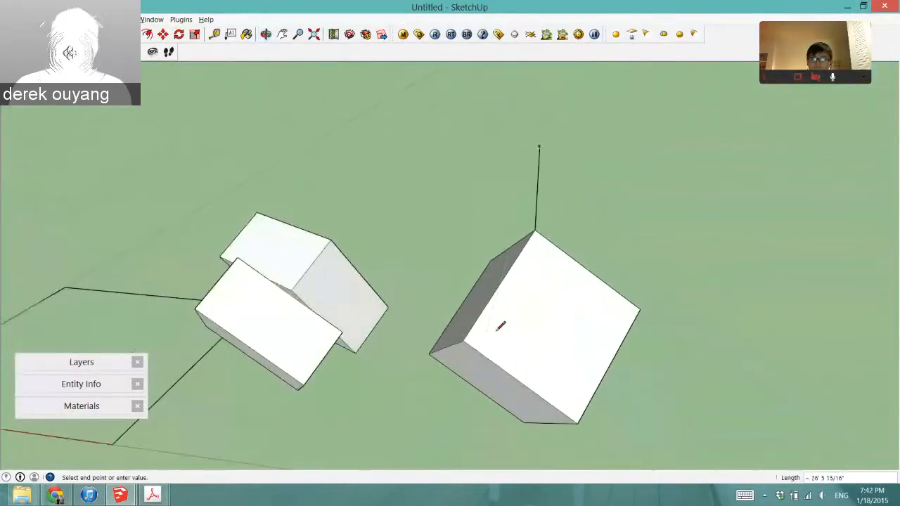
middle_click_drag(500, 326, 588, 285)
key("Escape")
mouse_move(532, 272)
middle_mouse_down()
mouse_move(595, 232)
mouse_move(556, 227)
mouse_move(540, 268)
mouse_move(553, 296)
middle_mouse_up()
key("space")
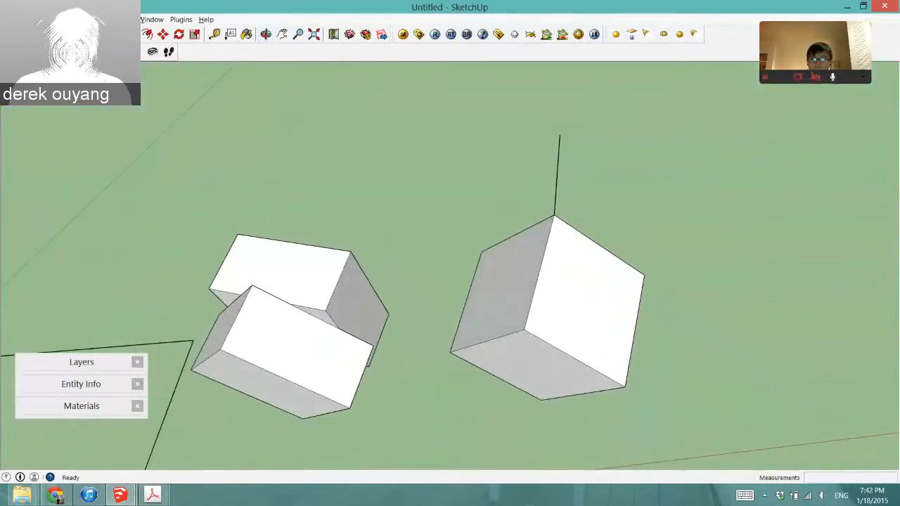
Step: Draw a 10' by 10' square on the ground inside the outlined rectangle, next to the standing figure
scroll(713, 235, "down", 3)
scroll(184, 268, "up", 2)
middle_click_drag(365, 380, 365, 343, "shift")
scroll(205, 181, "down", 1)
scroll(827, 287, "up", 2)
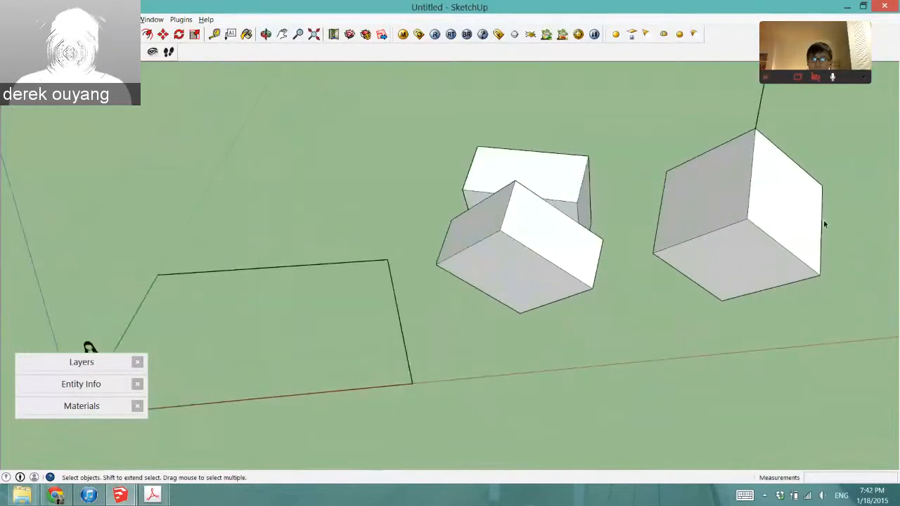
scroll(810, 211, "down", 1)
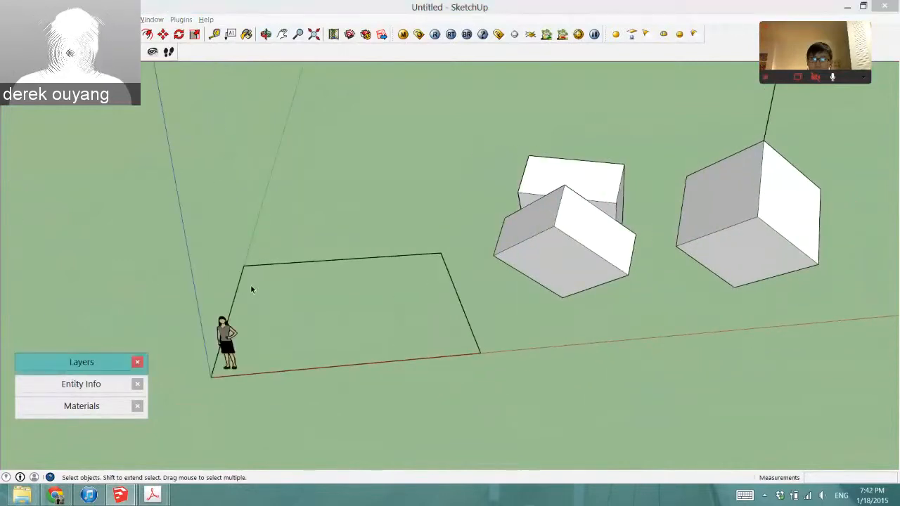
scroll(206, 316, "up", 3)
key("r")
scroll(296, 323, "up", 2)
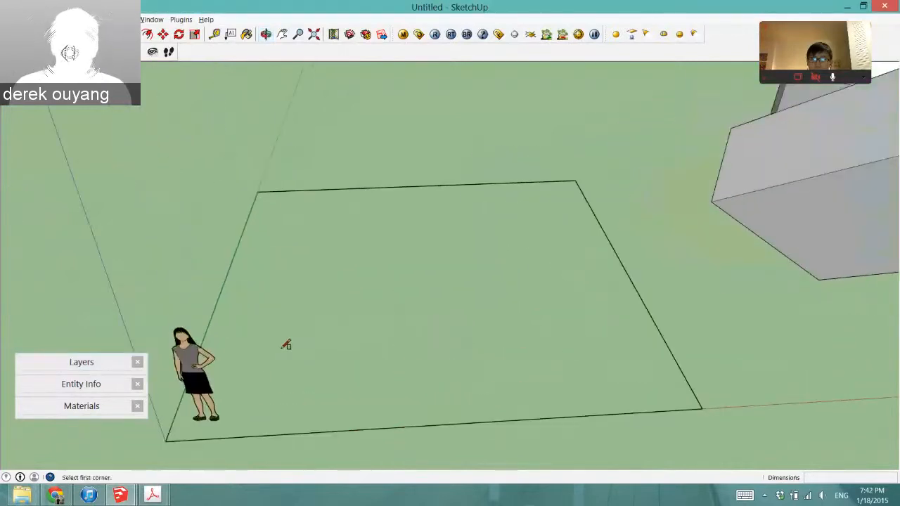
left_click(290, 345)
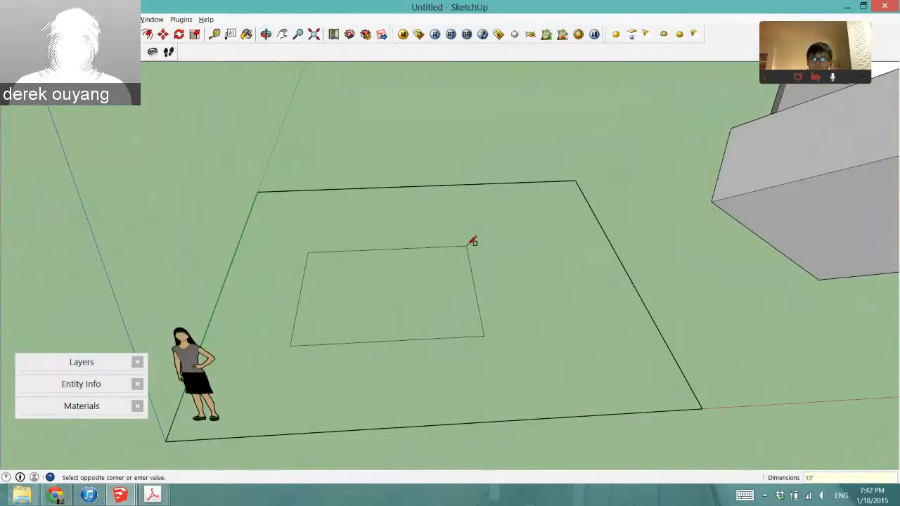
left_click(469, 245)
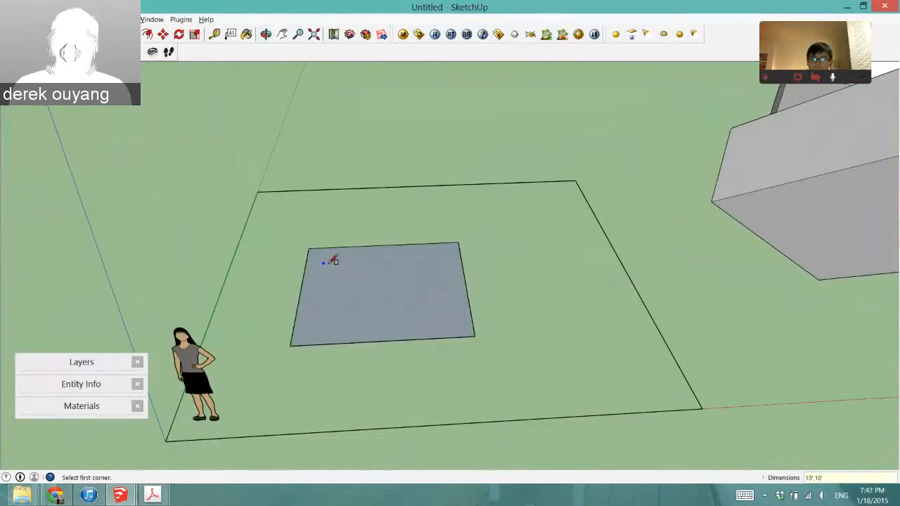
Step: Extrude the square 10' into a cube and make the whole cube a group
key("p")
left_click_drag(358, 287, 355, 175)
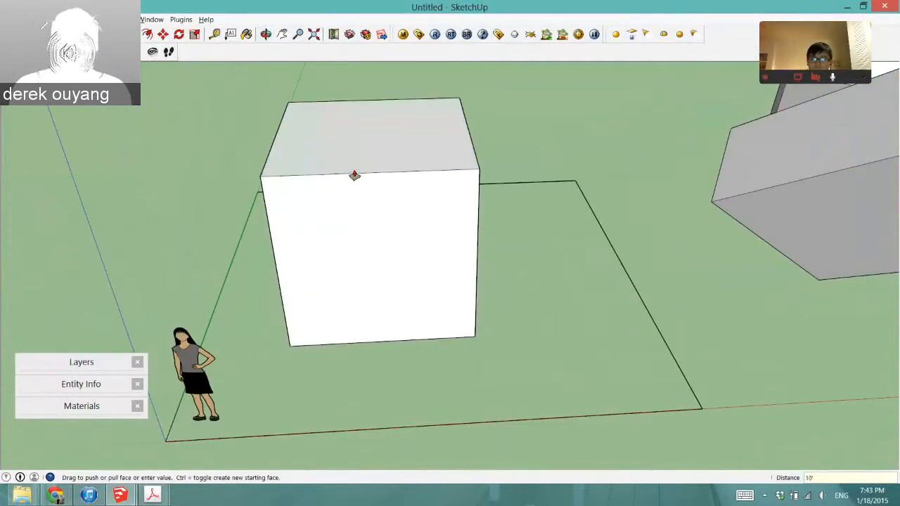
key("space")
triple_click(378, 180)
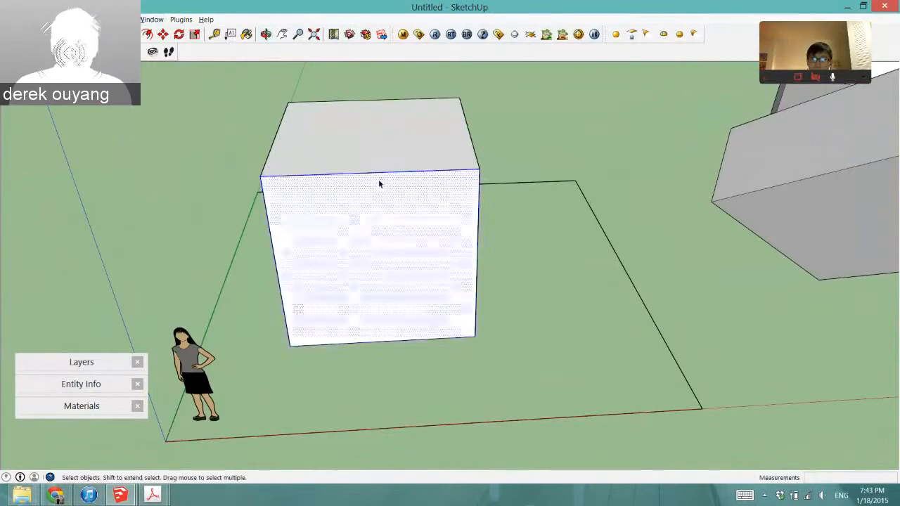
right_click(378, 180)
left_click(415, 270)
Step: Compare the new upright cube with the tilted cube balanced on its corner under the vertical line
middle_click_drag(416, 267, 330, 249)
scroll(335, 256, "down", 3)
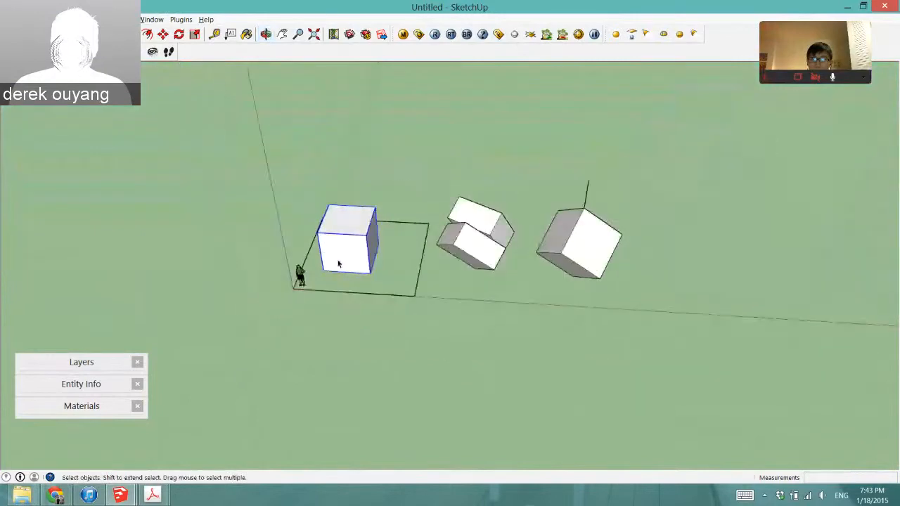
scroll(555, 255, "up", 4)
scroll(553, 297, "up", 2)
middle_click_drag(587, 303, 394, 232)
scroll(394, 229, "down", 3)
scroll(394, 226, "up", 2)
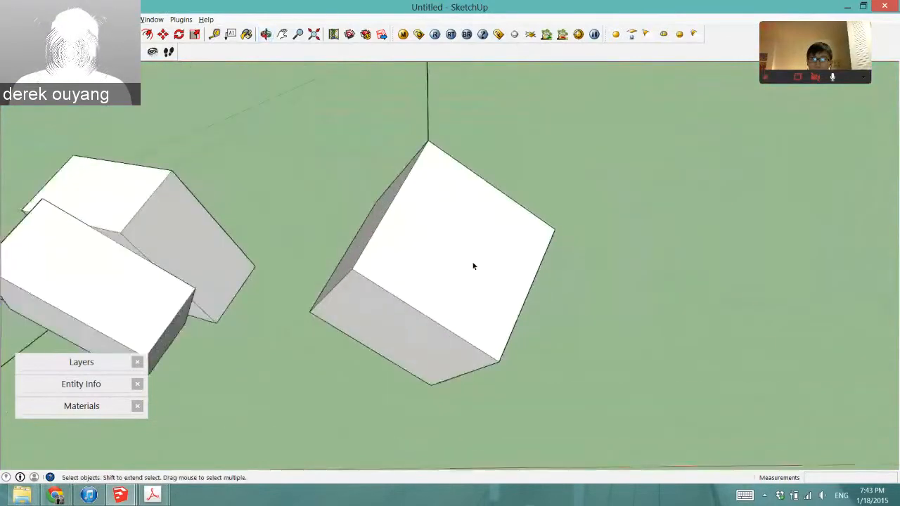
mouse_move(474, 265)
middle_mouse_down()
mouse_move(82, 192)
mouse_move(115, 168)
mouse_move(296, 191)
mouse_move(462, 253)
middle_mouse_up()
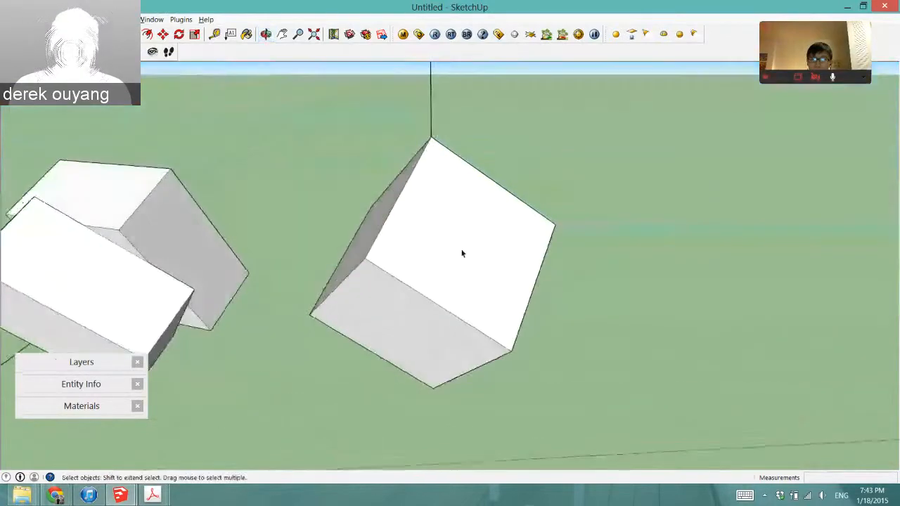
scroll(513, 263, "down", 4)
scroll(113, 338, "up", 2)
scroll(358, 332, "up", 3)
scroll(346, 333, "up", 2)
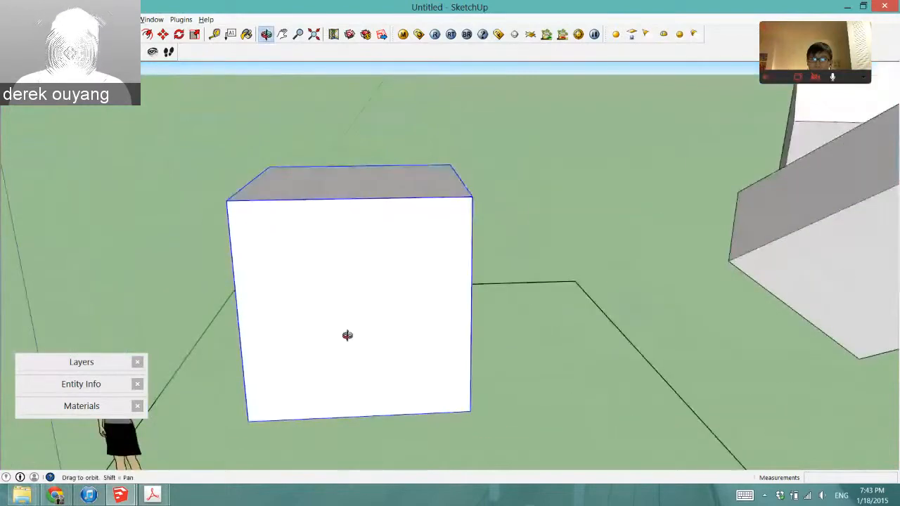
Step: Examine the sides and bottom corners of the new cube group from different angles
middle_click_drag(345, 333, 249, 378)
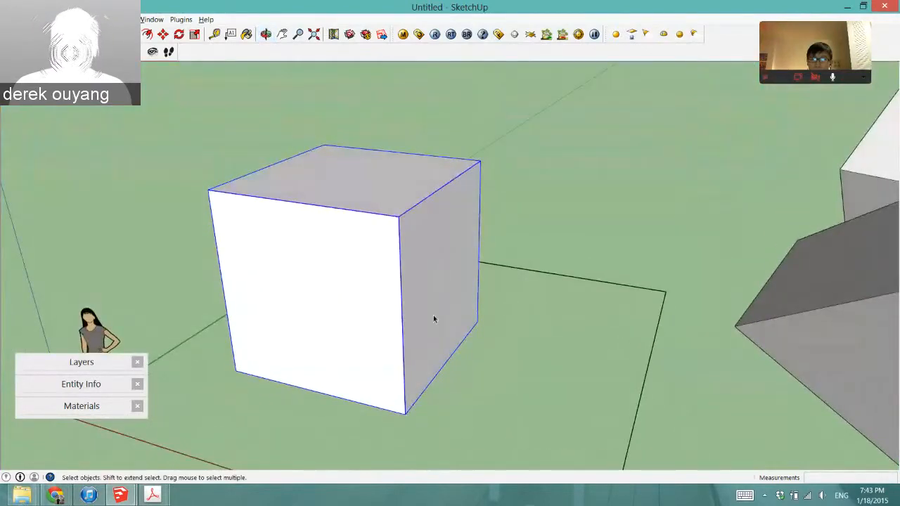
middle_click_drag(434, 319, 337, 310)
scroll(301, 302, "down", 4)
scroll(302, 288, "up", 6)
scroll(304, 323, "down", 2)
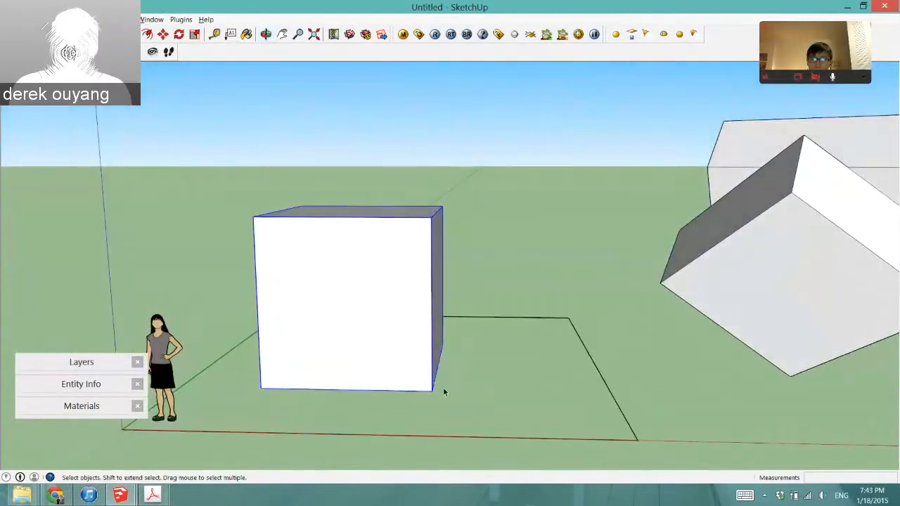
scroll(444, 392, "up", 3)
scroll(428, 396, "down", 4)
middle_click_drag(331, 393, 384, 387)
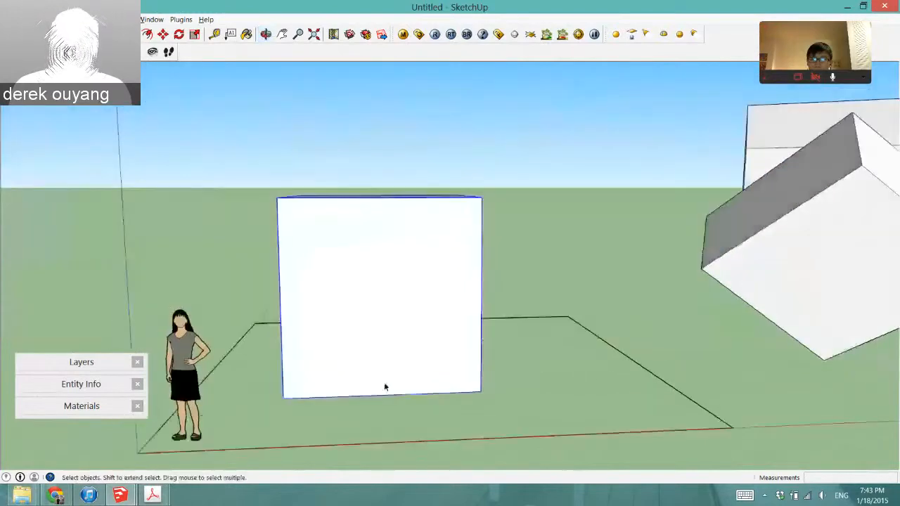
Step: Move the new cube group a short distance across the outlined rectangle toward the standing figure
scroll(349, 355, "down", 4)
scroll(754, 288, "up", 3)
scroll(738, 272, "down", 2)
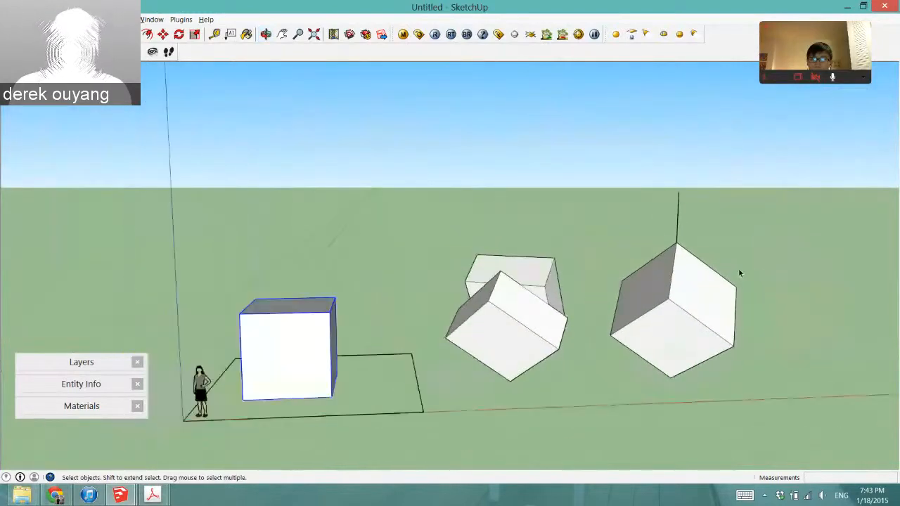
scroll(301, 344, "up", 5)
scroll(403, 243, "down", 3)
middle_click_drag(403, 243, 366, 387)
scroll(429, 284, "up", 1)
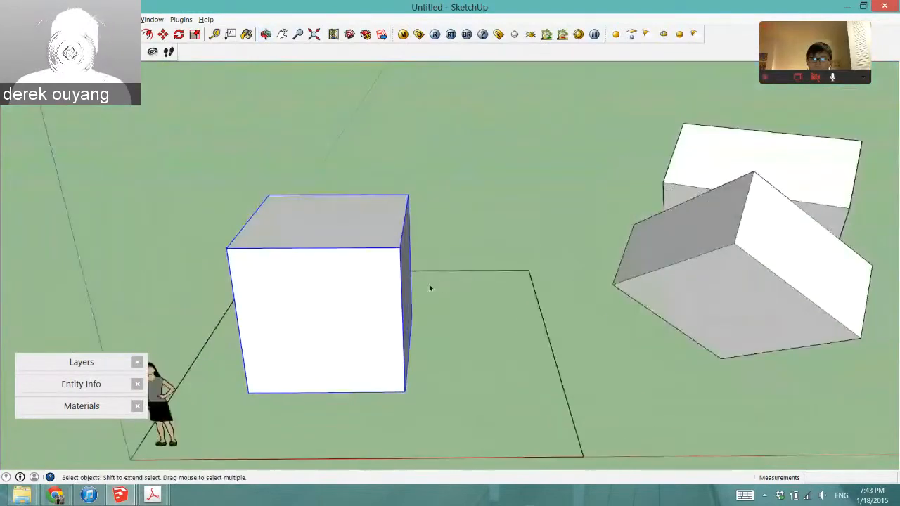
key("m")
left_click_drag(437, 395, 396, 385)
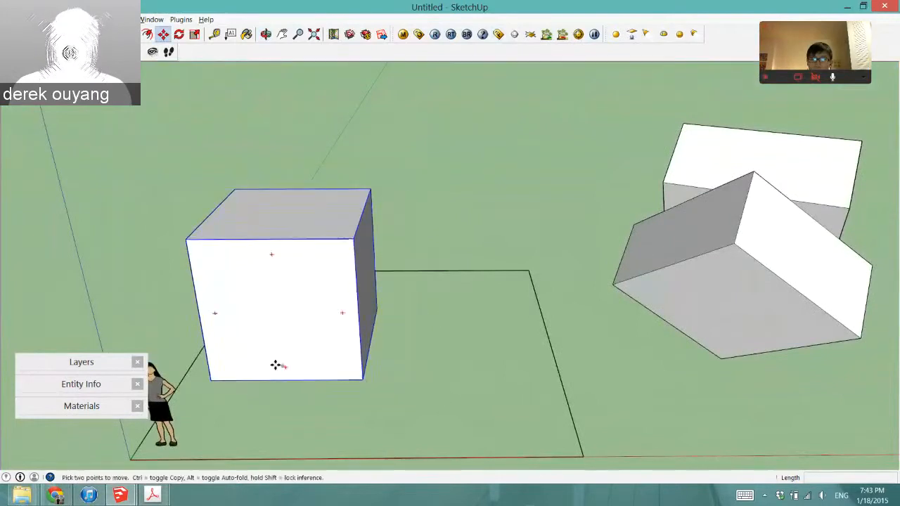
scroll(299, 335, "up", 2)
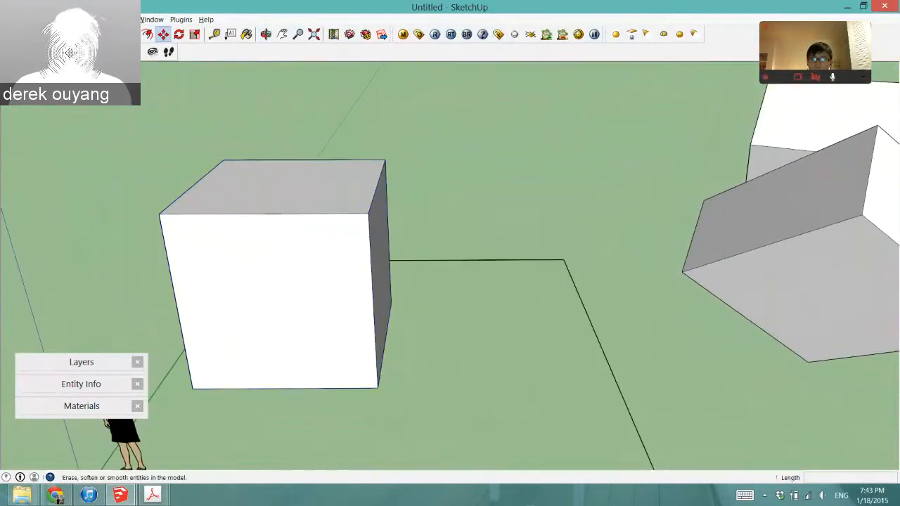
key("space")
Step: Rotate the cube group 45 degrees about its front bottom corner, in the plane perpendicular to the green axis
scroll(296, 228, "down", 3)
key("q")
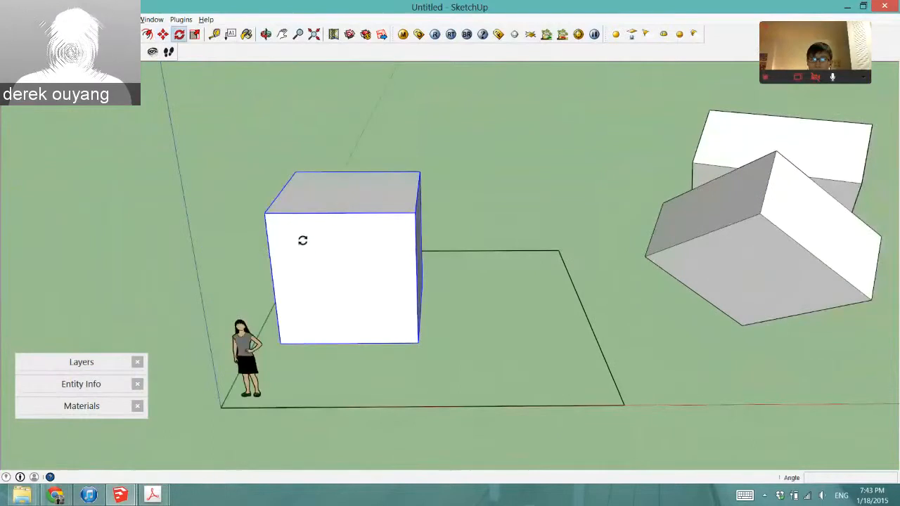
scroll(374, 314, "up", 2)
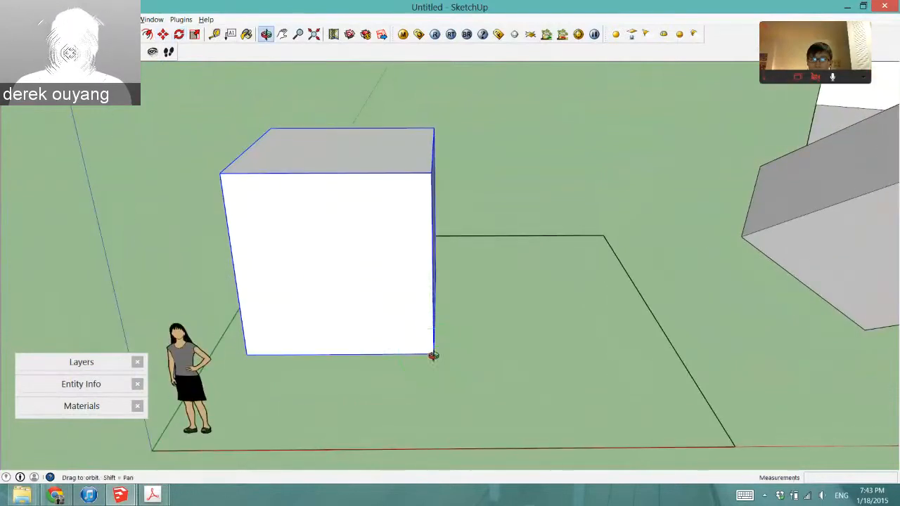
scroll(433, 355, "up", 3)
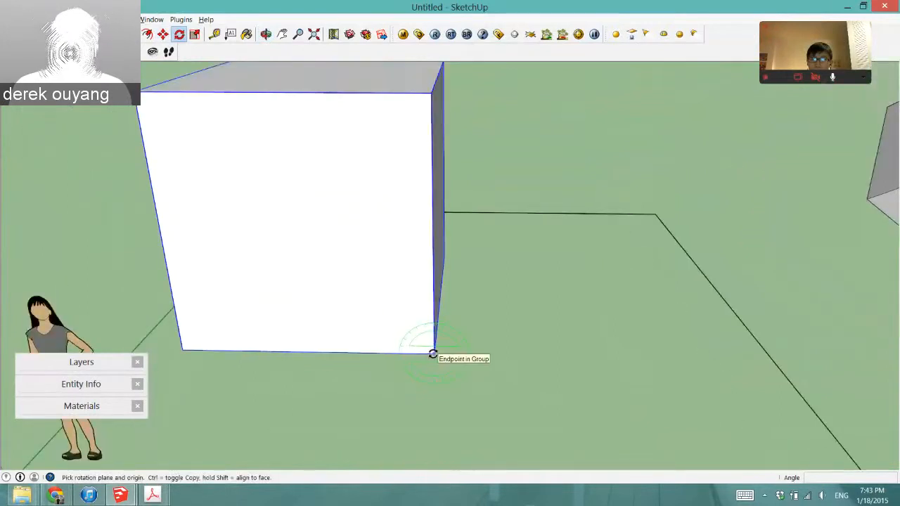
middle_click_drag(434, 355, 333, 374)
scroll(415, 349, "up", 1)
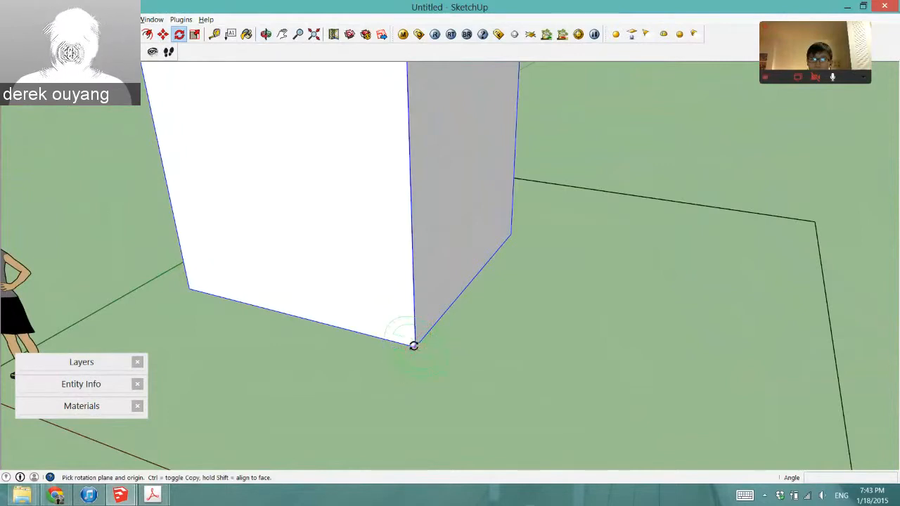
middle_click_drag(411, 345, 453, 336)
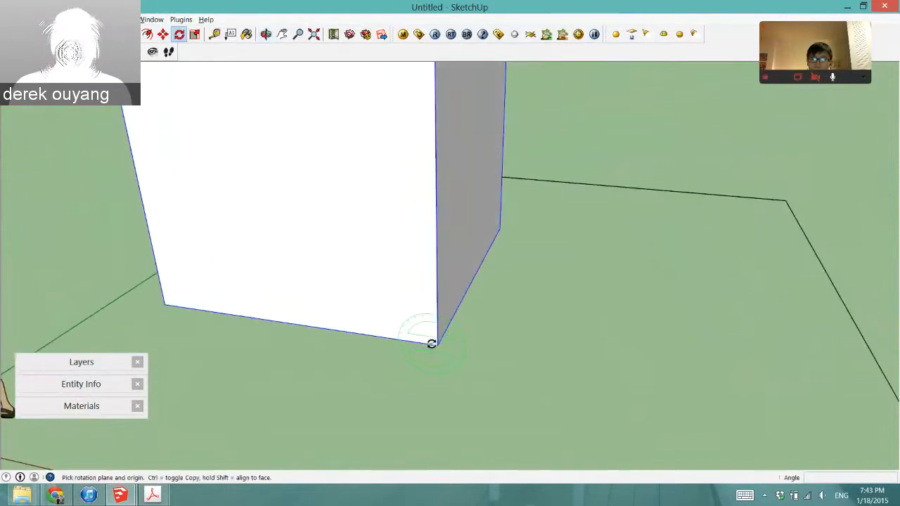
scroll(435, 344, "down", 3)
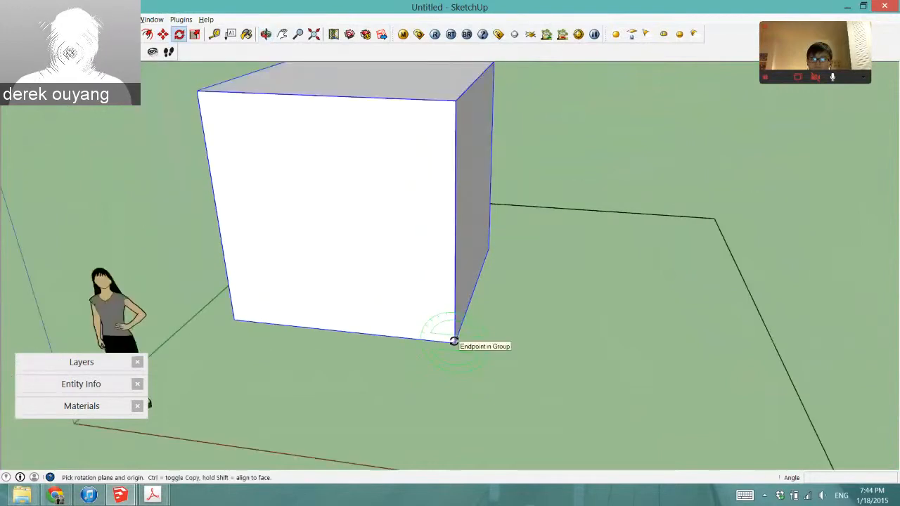
scroll(454, 341, "up", 3)
middle_click_drag(454, 342, 456, 339)
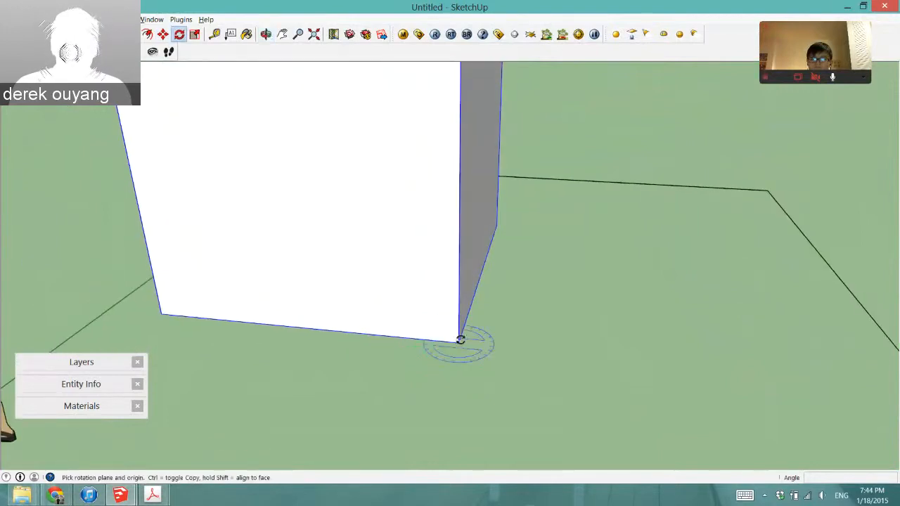
scroll(457, 341, "down", 2)
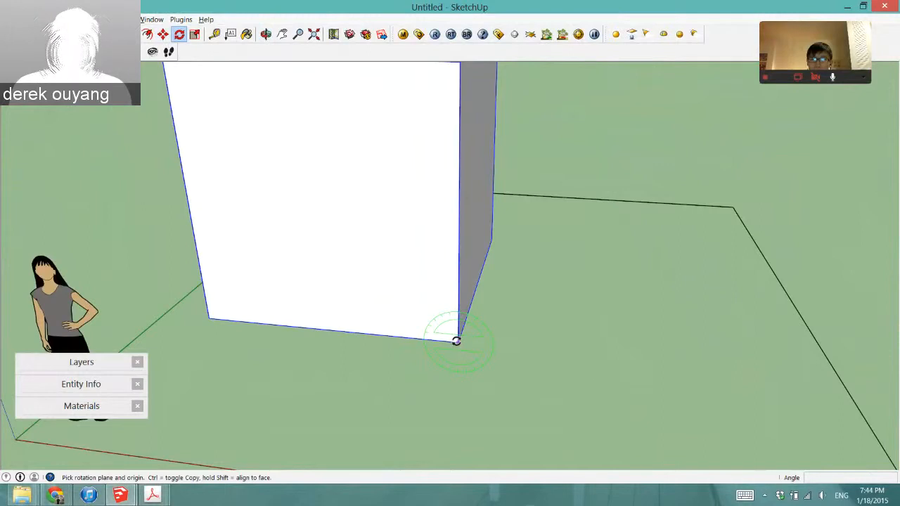
scroll(457, 341, "up", 1)
left_click(457, 342)
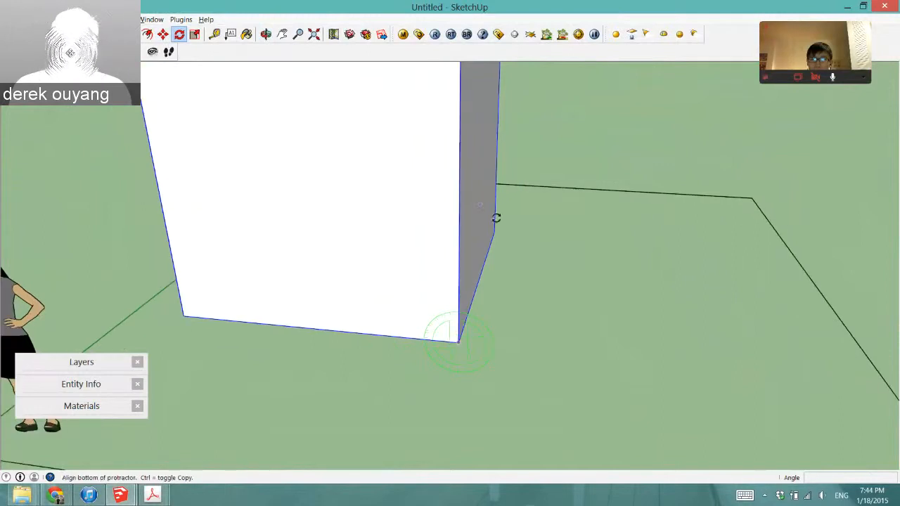
scroll(496, 218, "down", 2)
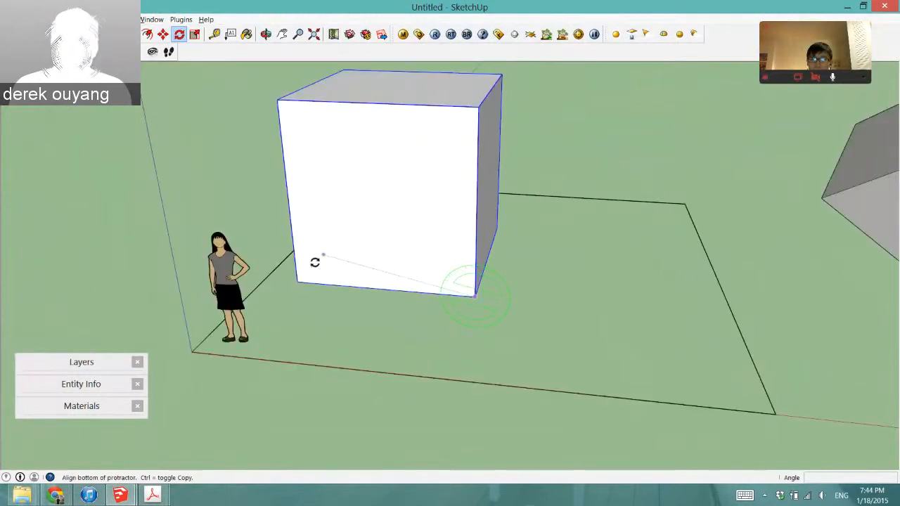
left_click(302, 282)
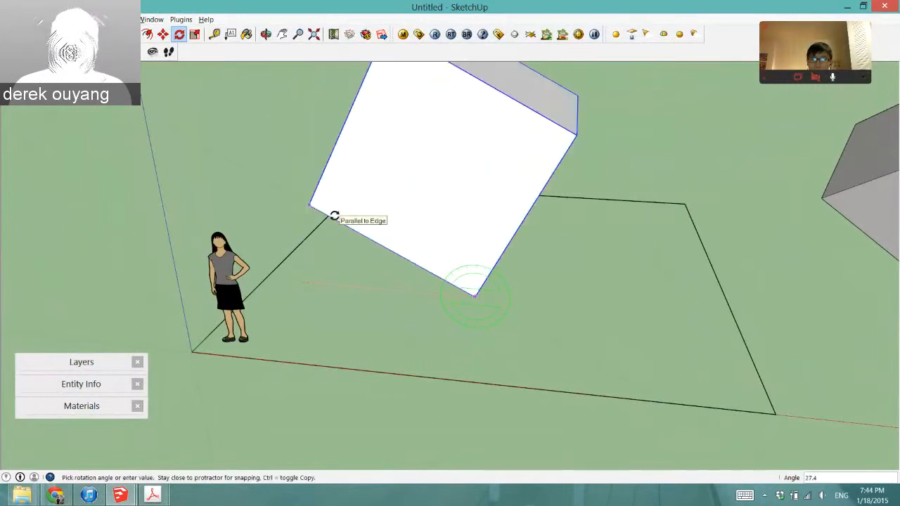
key("Return")
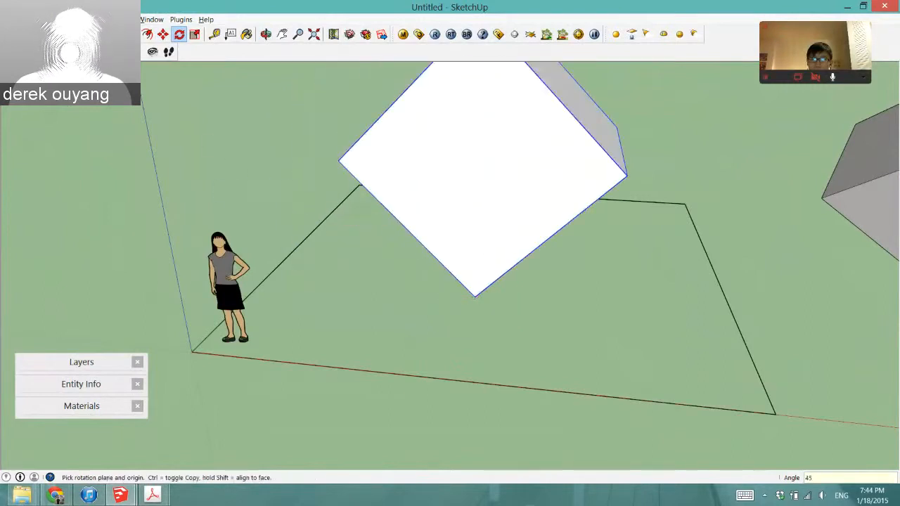
Step: Examine the rotated cube and its bottom edge from several sides, with the other tilted cubes in view
key("space")
scroll(477, 246, "down", 3)
scroll(460, 118, "up", 4)
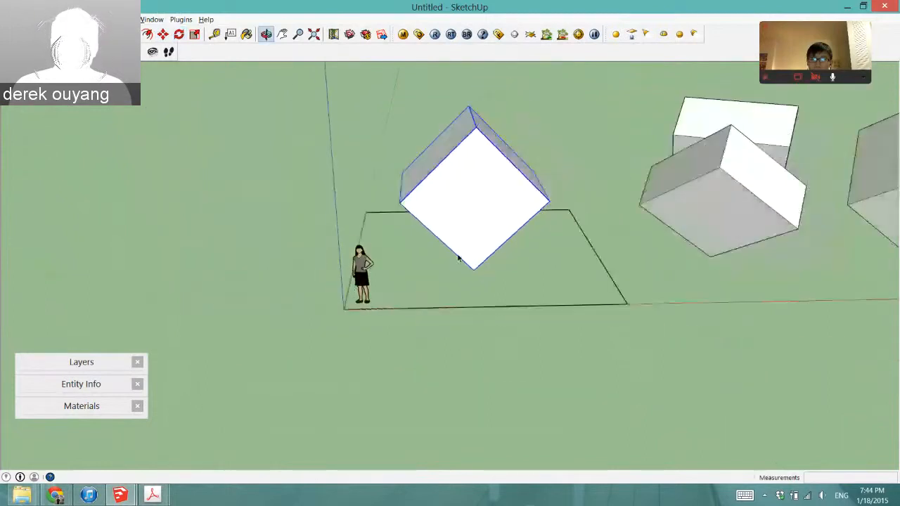
scroll(492, 230, "up", 2)
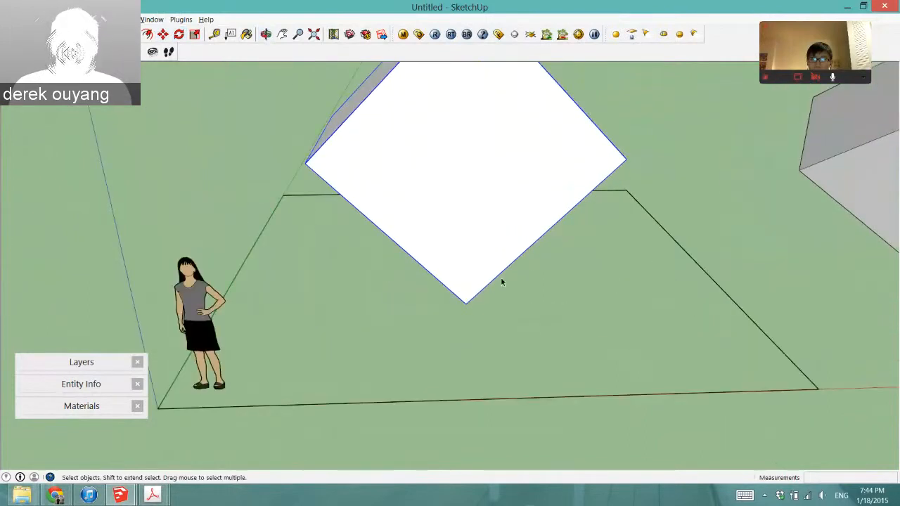
middle_click_drag(501, 277, 470, 313)
scroll(471, 313, "down", 3)
scroll(492, 246, "up", 2)
mouse_move(495, 265)
middle_mouse_down()
mouse_move(422, 204)
mouse_move(426, 183)
mouse_move(610, 174)
mouse_move(491, 222)
mouse_move(454, 249)
mouse_move(519, 229)
mouse_move(476, 274)
mouse_move(812, 211)
mouse_move(861, 191)
mouse_move(493, 285)
mouse_move(441, 328)
mouse_move(494, 316)
mouse_move(547, 289)
mouse_move(474, 317)
mouse_move(446, 352)
mouse_move(475, 333)
mouse_move(498, 362)
middle_mouse_up()
scroll(203, 183, "down", 3)
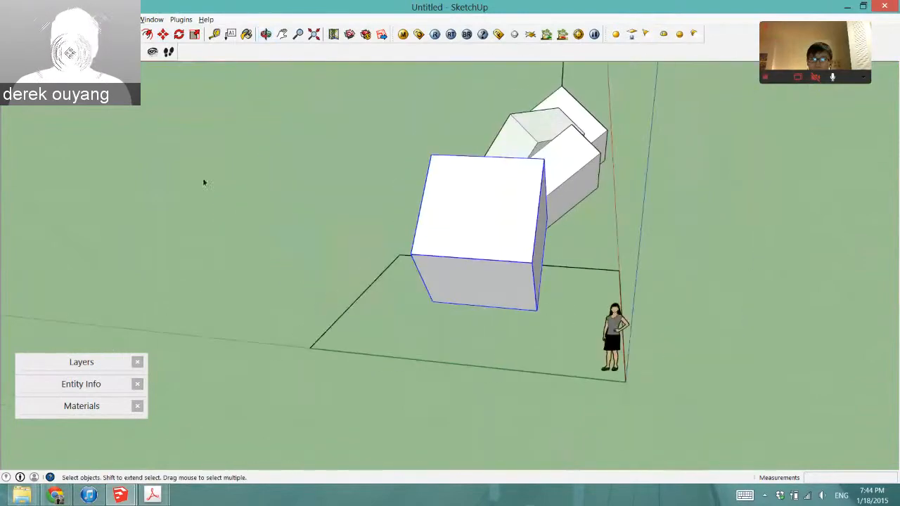
mouse_move(663, 130)
middle_mouse_down()
mouse_move(493, 316)
mouse_move(577, 235)
mouse_move(446, 274)
mouse_move(439, 241)
mouse_move(571, 232)
mouse_move(595, 255)
mouse_move(468, 351)
mouse_move(416, 307)
mouse_move(444, 396)
mouse_move(359, 369)
mouse_move(406, 301)
mouse_move(312, 346)
mouse_move(316, 358)
mouse_move(460, 271)
mouse_move(411, 362)
middle_mouse_up()
mouse_move(446, 282)
middle_mouse_down()
mouse_move(392, 316)
mouse_move(452, 332)
mouse_move(492, 251)
mouse_move(495, 276)
mouse_move(412, 326)
mouse_move(461, 312)
mouse_move(413, 306)
mouse_move(384, 322)
middle_mouse_up()
Step: Draw a line about 18' 9" long from the cube's bottom corner outward, parallel to the red axis
key("l")
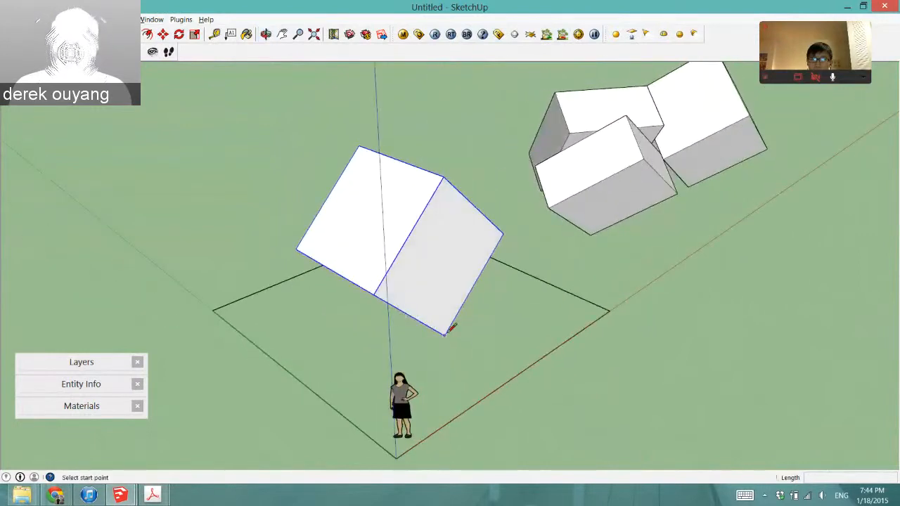
left_click(446, 335)
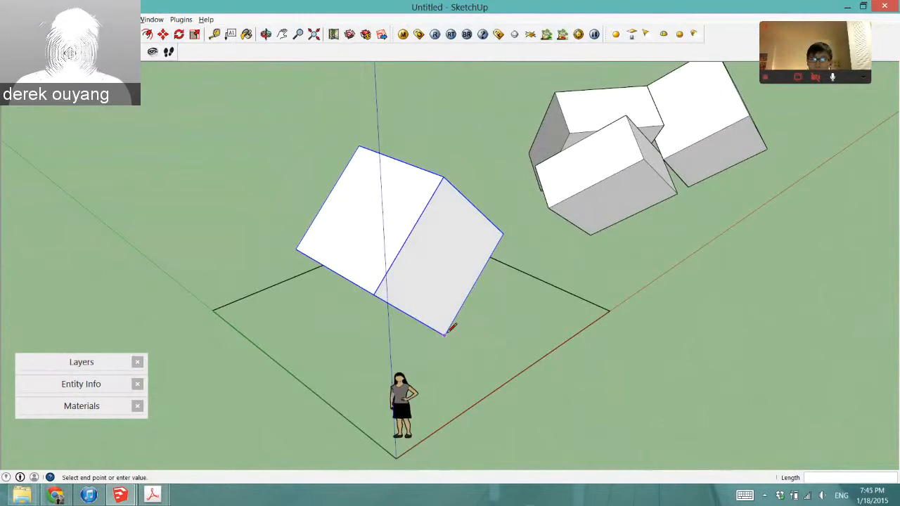
middle_click(447, 334)
middle_click_drag(446, 335, 374, 366)
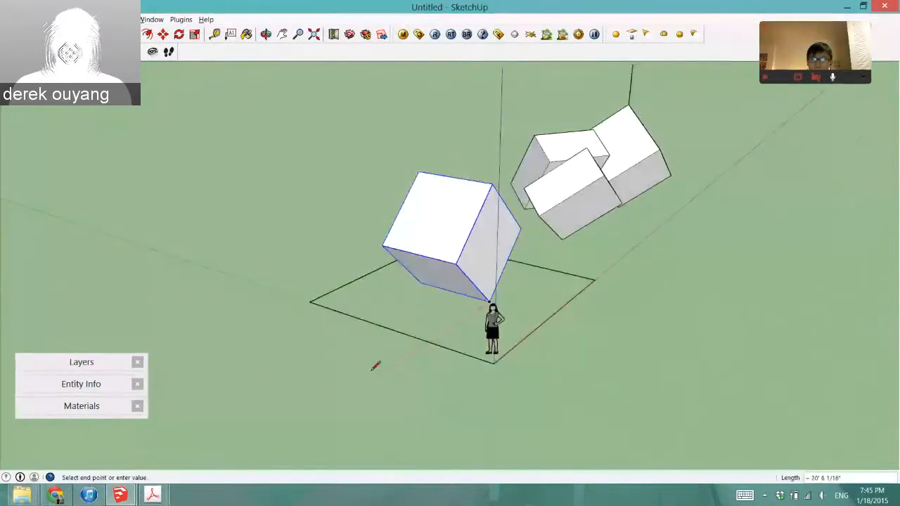
scroll(398, 366, "up", 3)
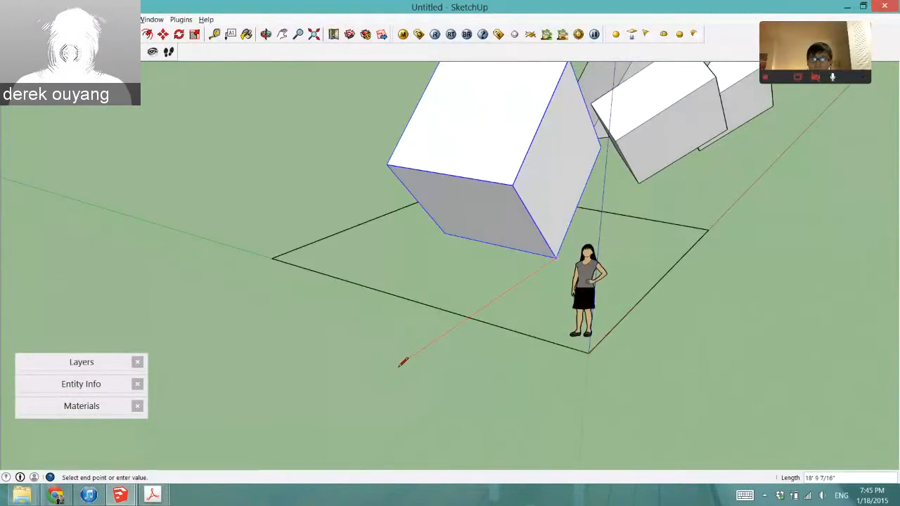
left_click(402, 362)
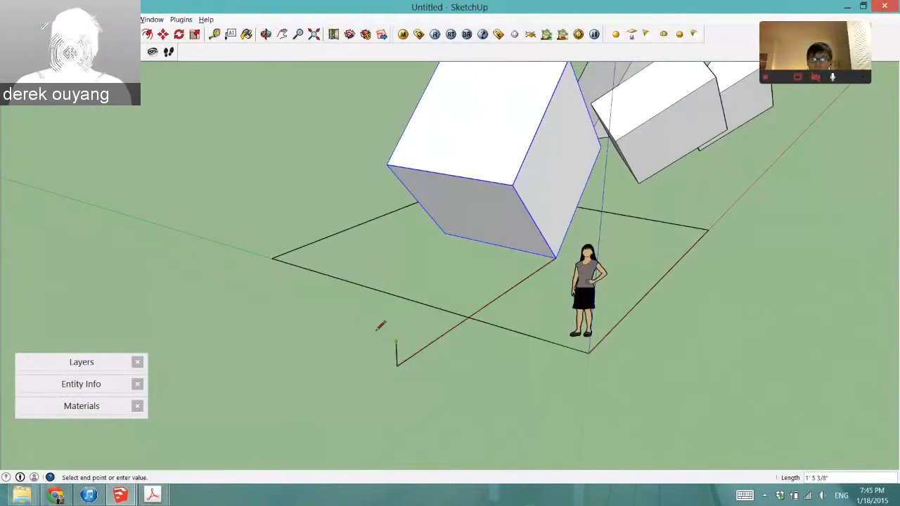
Step: Draw a small vertical square face, about 1' 6" per side, at the line's outer end, perpendicular to the red axis
left_click(374, 357)
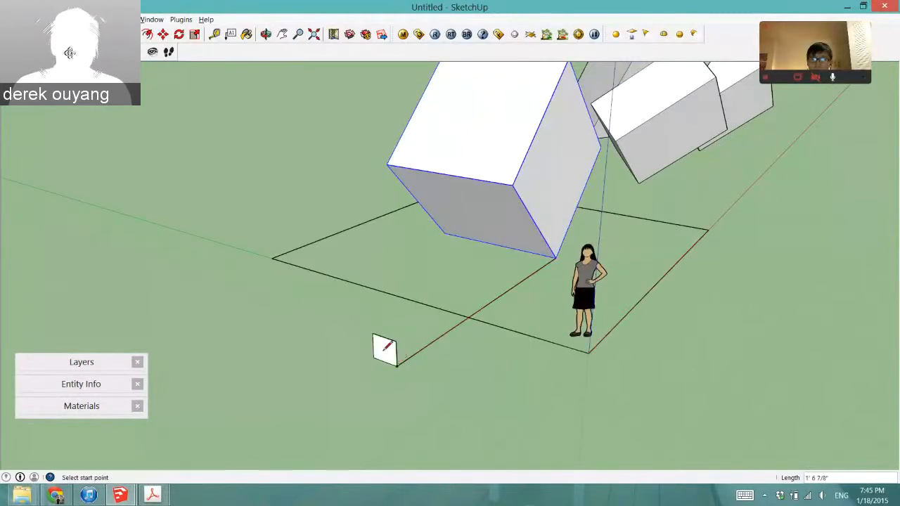
middle_click_drag(383, 356, 435, 349)
scroll(435, 350, "down", 2)
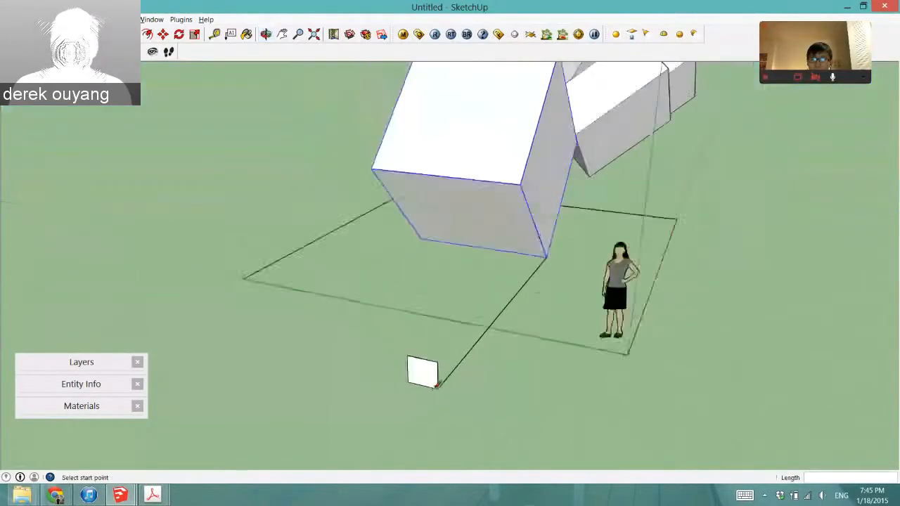
scroll(432, 372, "up", 4)
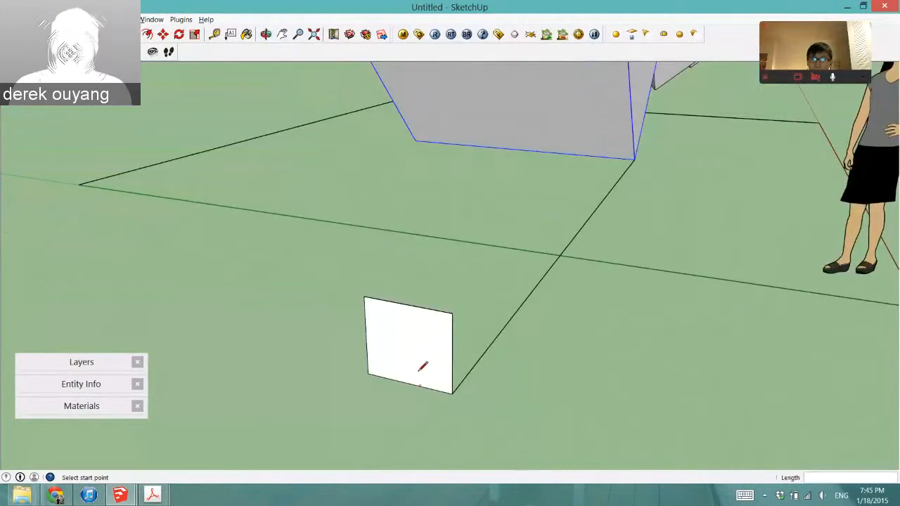
middle_click_drag(419, 363, 469, 382)
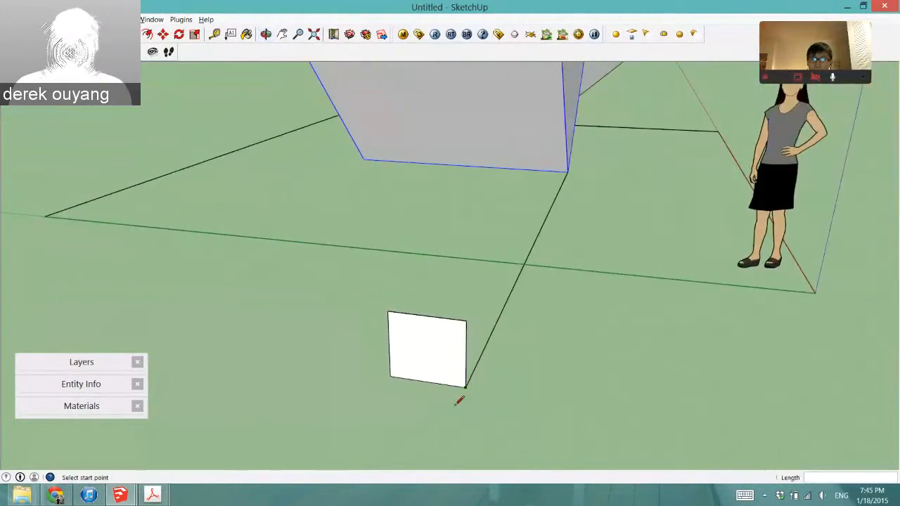
Step: Compare the new cube with the existing tilted cube and the vertical line above its top corner
scroll(459, 401, "down", 3)
scroll(451, 374, "up", 1)
middle_click_drag(457, 429, 396, 410)
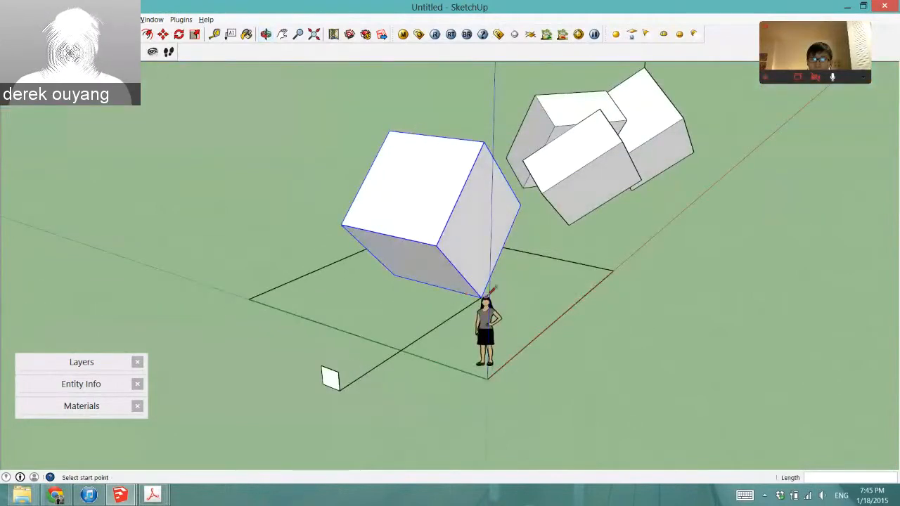
scroll(453, 303, "down", 4)
scroll(555, 150, "up", 7)
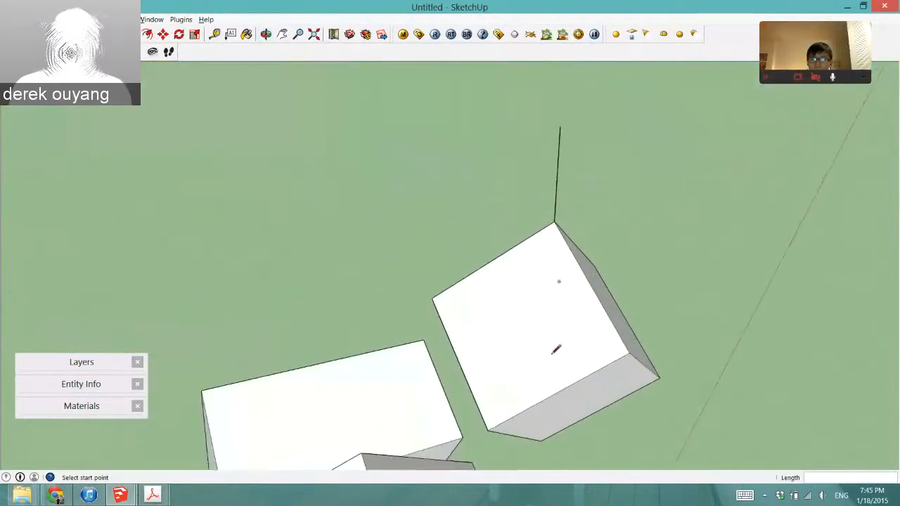
middle_click_drag(552, 351, 506, 355)
scroll(623, 261, "down", 5)
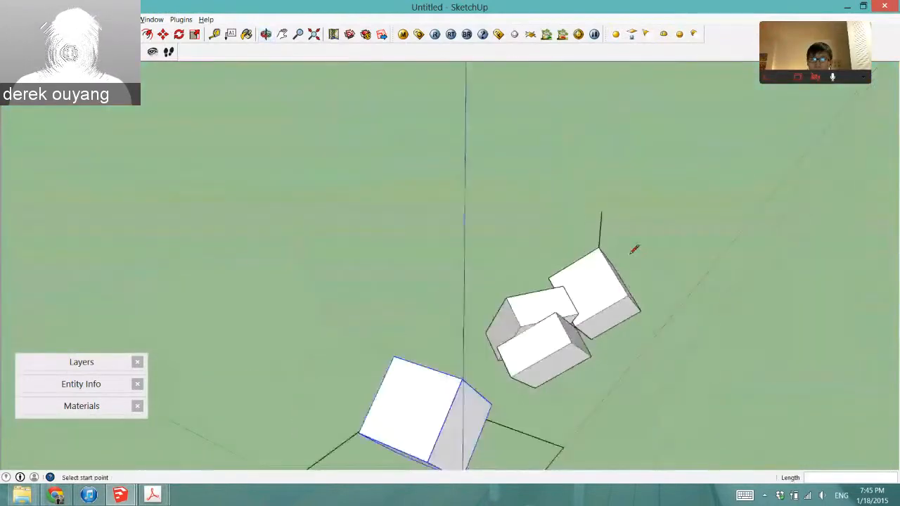
scroll(501, 418, "up", 2)
scroll(501, 419, "up", 2)
Step: Examine the small square's orientation and the upper corners of the new cube from different angles
middle_click_drag(501, 419, 578, 265)
scroll(558, 289, "down", 1)
scroll(547, 373, "up", 5)
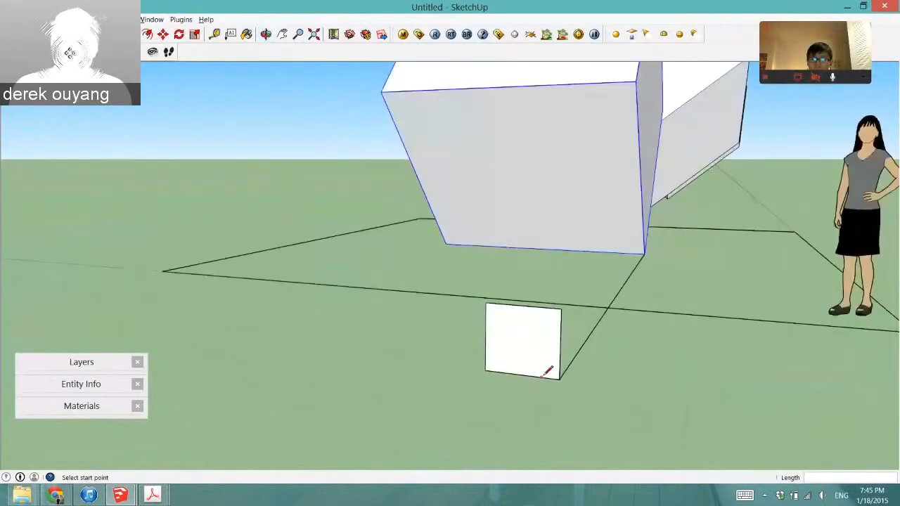
scroll(543, 371, "down", 2)
mouse_move(562, 367)
middle_mouse_down()
mouse_move(543, 358)
mouse_move(593, 362)
mouse_move(572, 373)
middle_mouse_up()
scroll(571, 373, "down", 2)
scroll(565, 172, "up", 1)
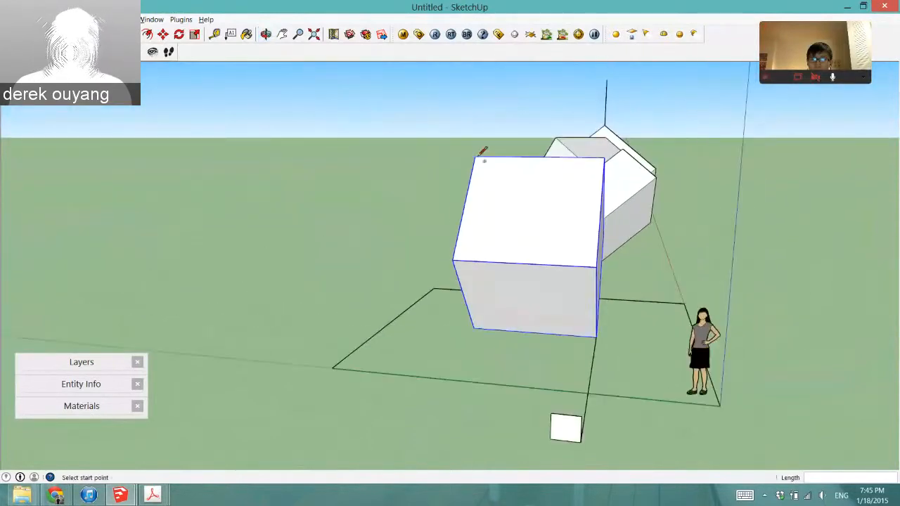
scroll(479, 153, "up", 2)
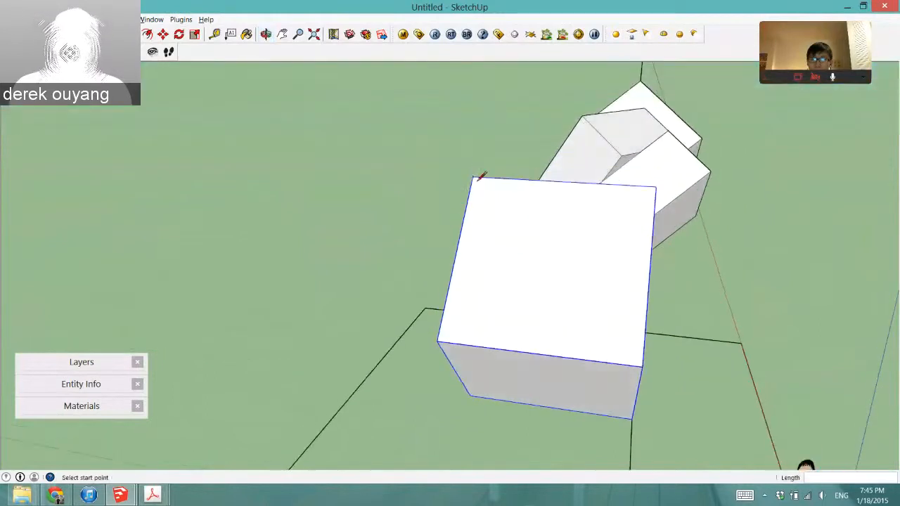
left_click_drag(562, 276, 493, 267)
middle_click_drag(493, 267, 536, 120)
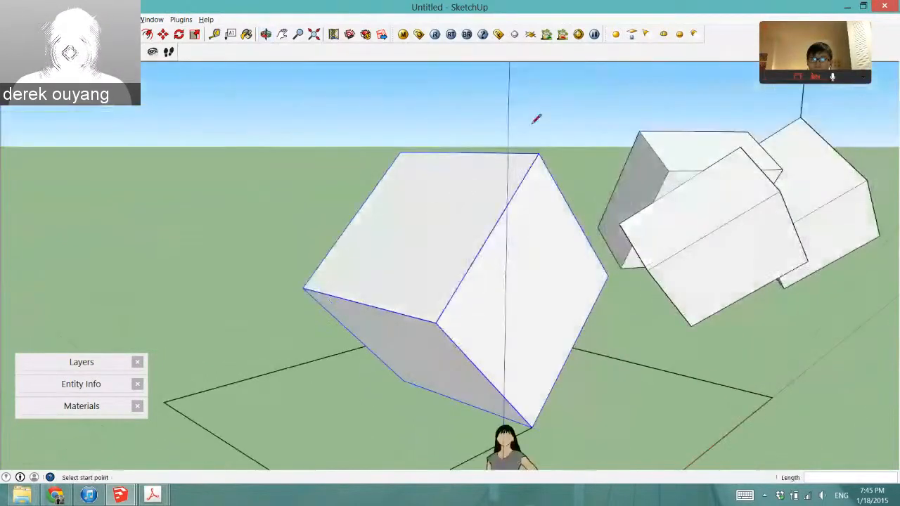
Step: Draw a vertical line parallel to the blue axis from the cube's bottom corner to well above the cube
scroll(487, 424, "down", 2)
middle_click_drag(487, 425, 478, 417)
left_click(508, 435)
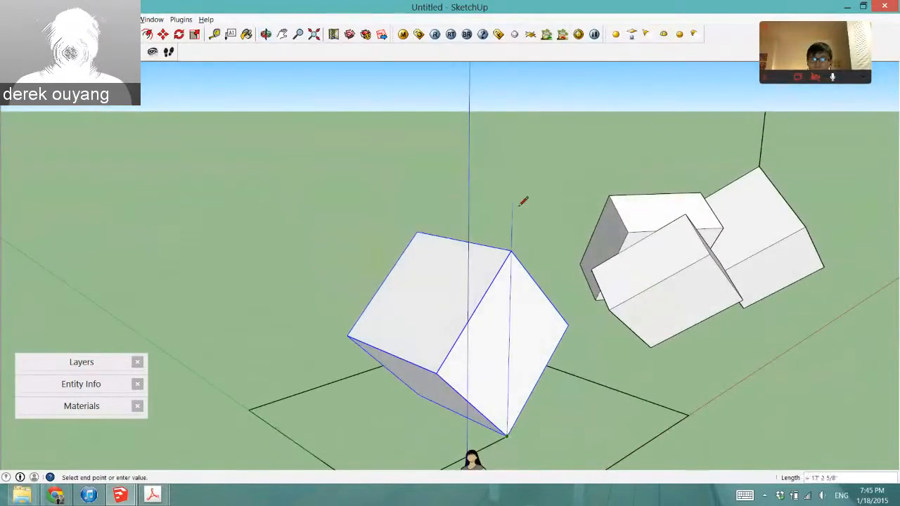
double_click(519, 99)
key("space")
Step: Examine the new vertical line against the cube's upper corners and the small square from different angles
key("o")
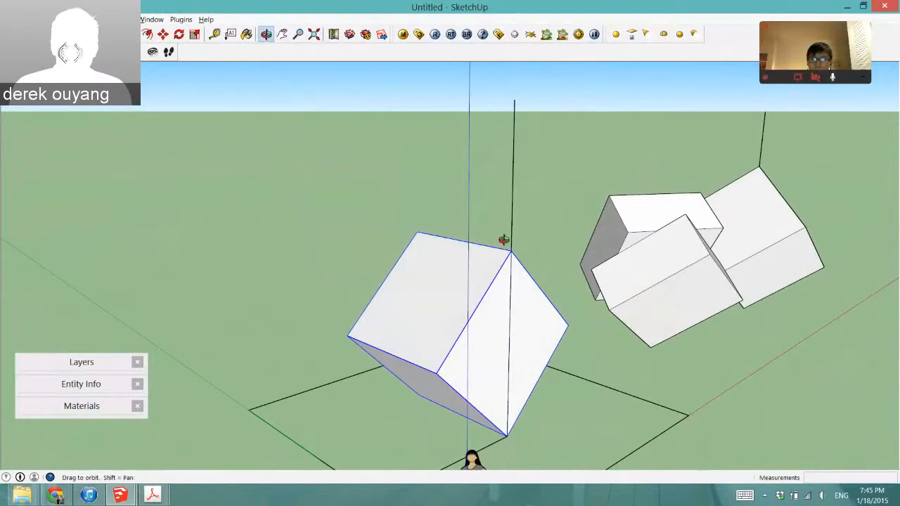
left_click_drag(505, 239, 532, 328)
key("space")
key("o")
key("space")
key("o")
key("space")
scroll(607, 213, "down", 1)
scroll(580, 273, "down", 1)
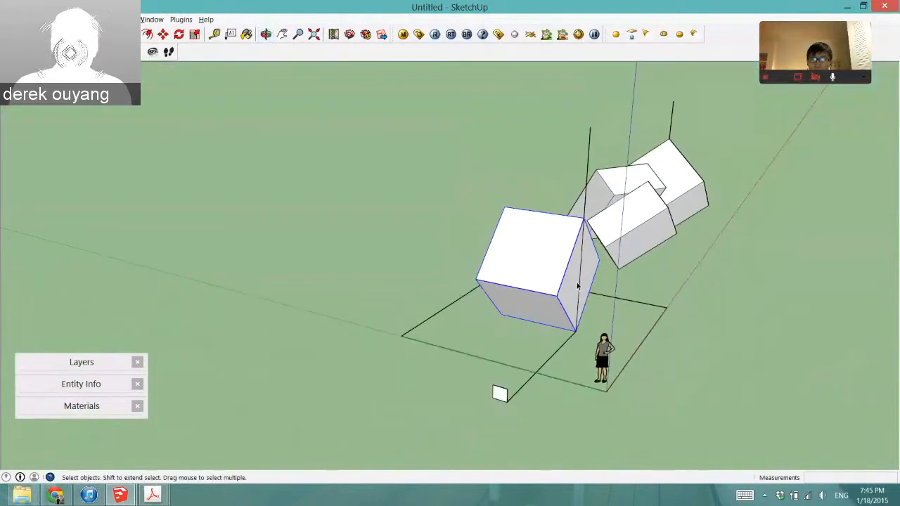
scroll(544, 300, "up", 5)
middle_click_drag(544, 300, 595, 258)
middle_click_drag(502, 242, 492, 245)
Step: Start rotating the cube group, with the protractor in the small square's plane and centred on the line's outer end
key("q")
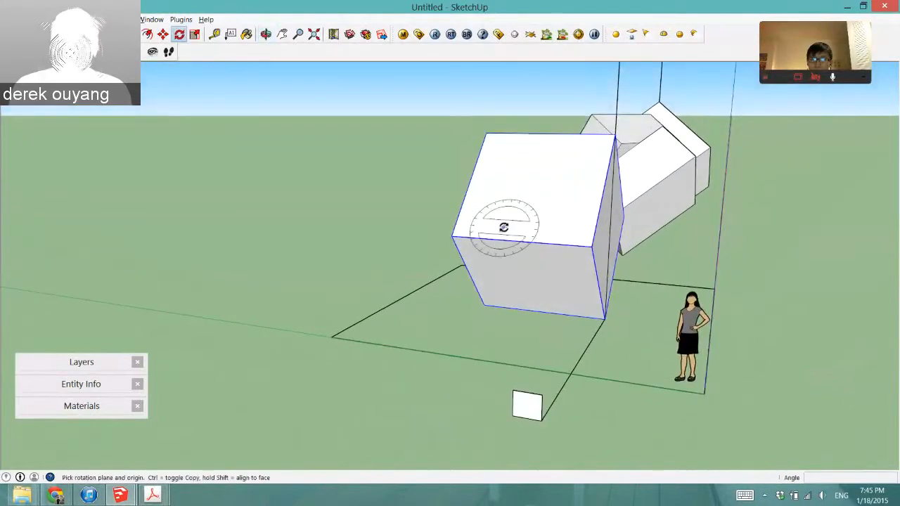
scroll(538, 417, "up", 3)
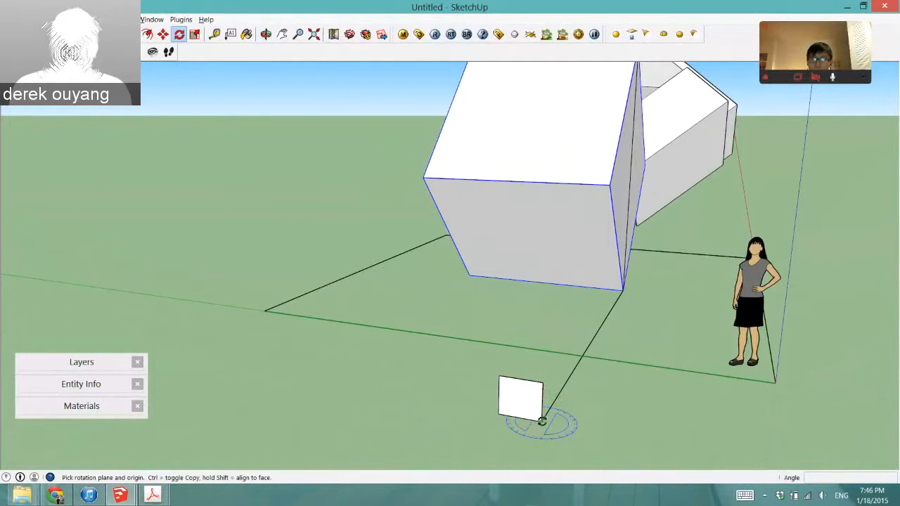
scroll(540, 421, "up", 1)
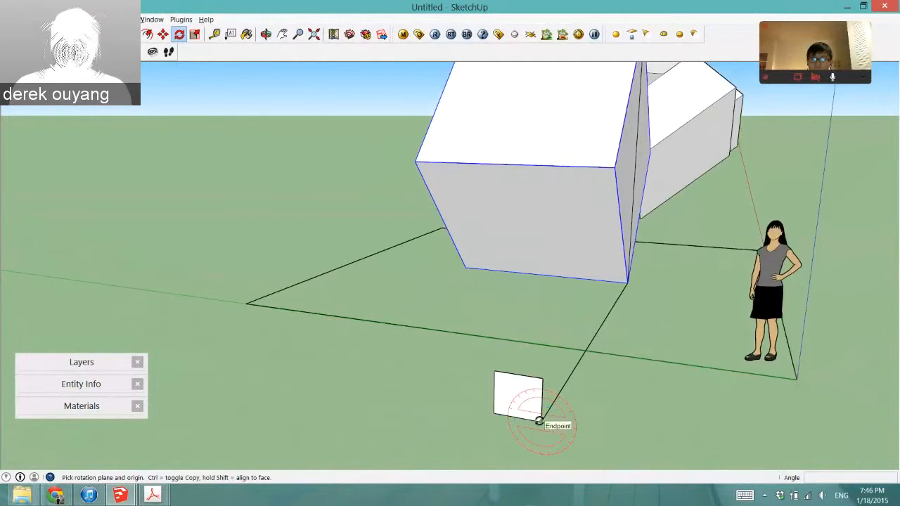
left_click(541, 420)
scroll(602, 368, "down", 3)
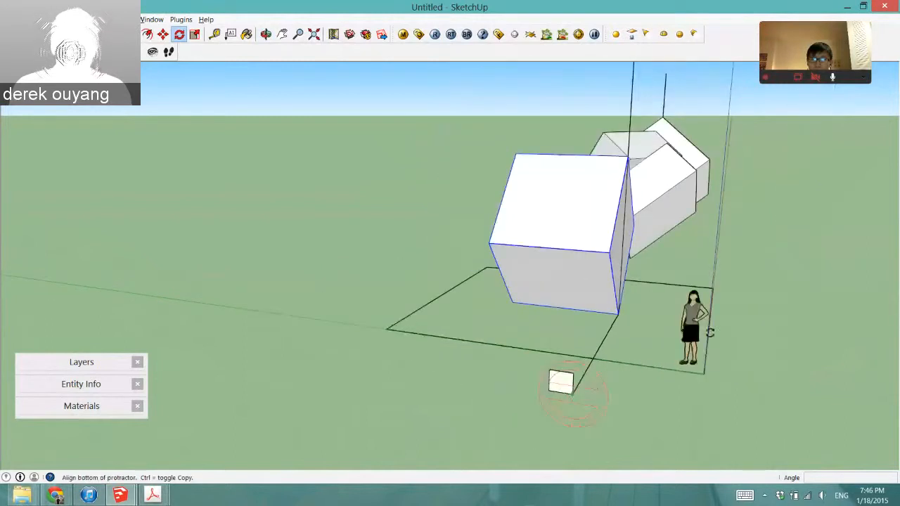
Step: Rotate the cube group from its upper corner about the protractor's axis until that corner meets the vertical line above the bottom corner
mouse_move(554, 239)
middle_mouse_down()
mouse_move(585, 233)
mouse_move(568, 252)
middle_mouse_up()
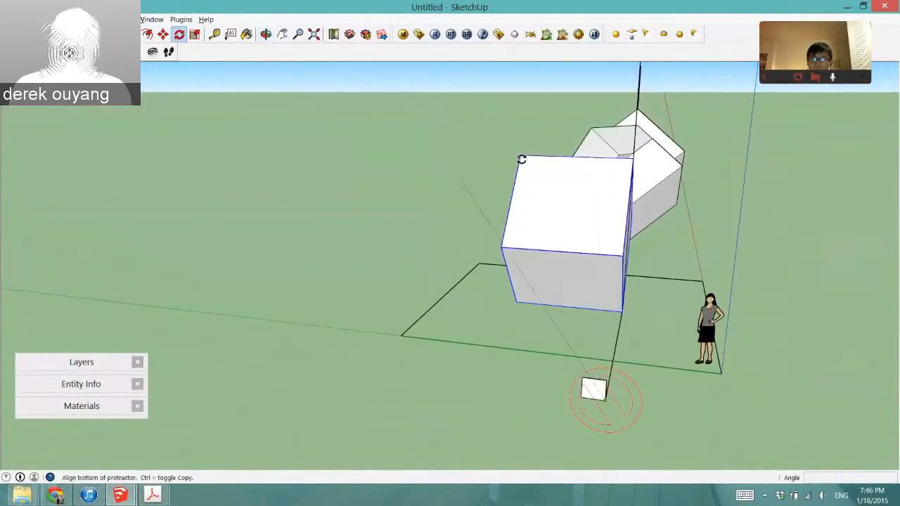
scroll(548, 195, "down", 1)
scroll(524, 160, "up", 1)
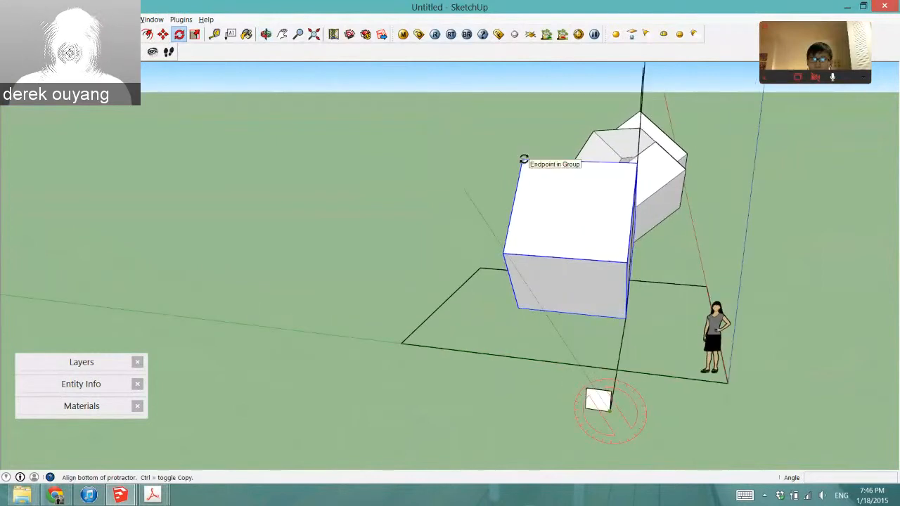
scroll(524, 160, "down", 1)
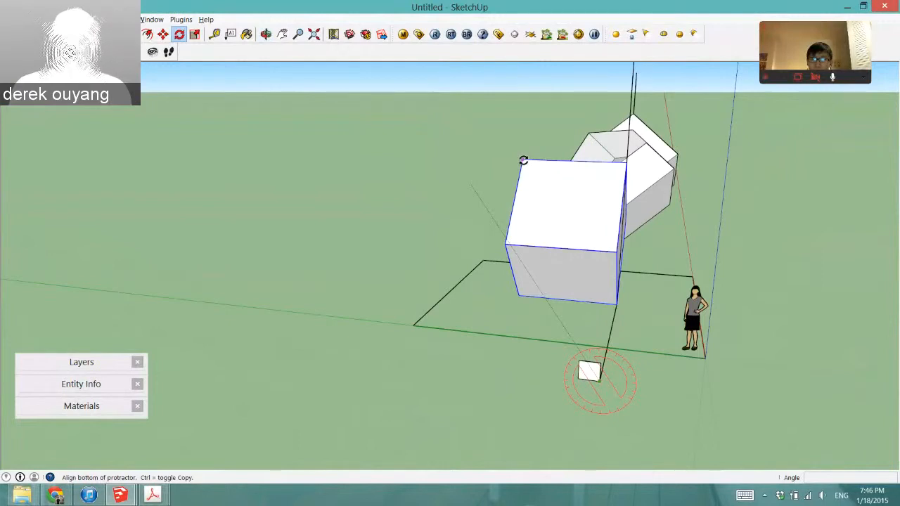
middle_click_drag(524, 159, 515, 161)
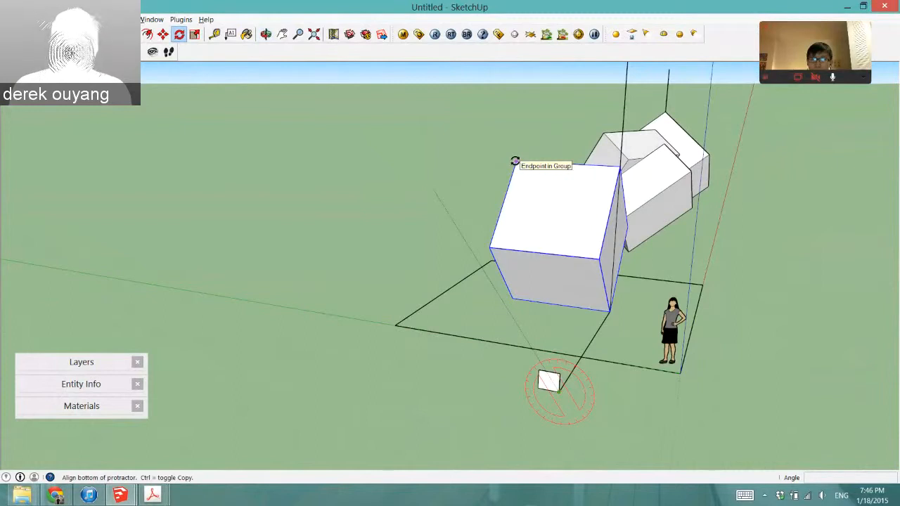
scroll(516, 161, "down", 1)
left_click(515, 161)
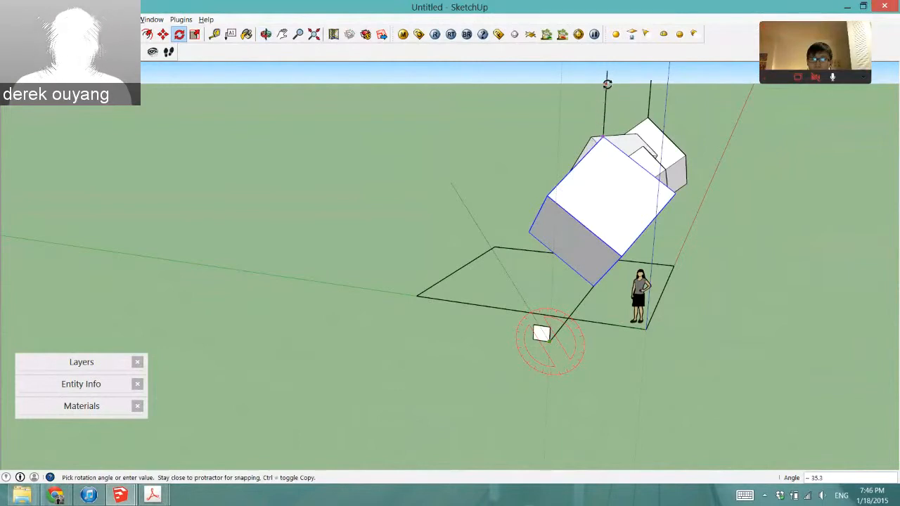
scroll(541, 332, "up", 4)
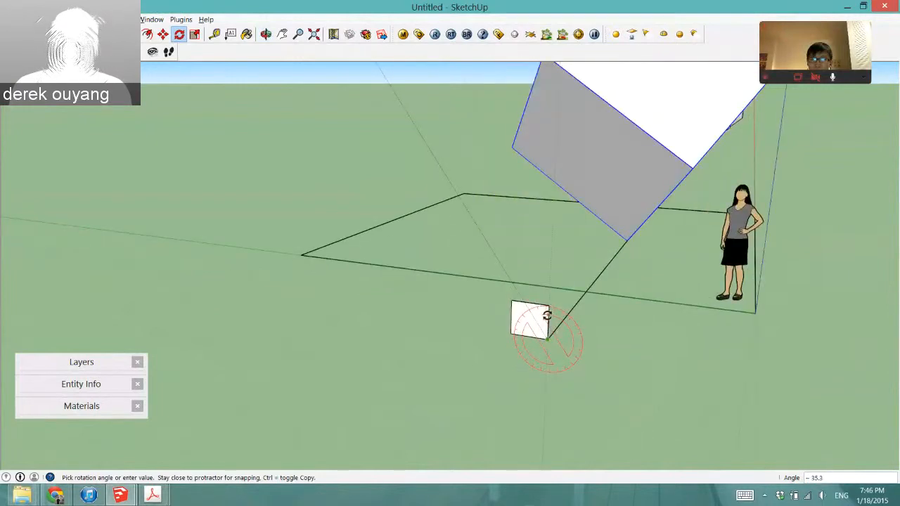
scroll(547, 317, "down", 3)
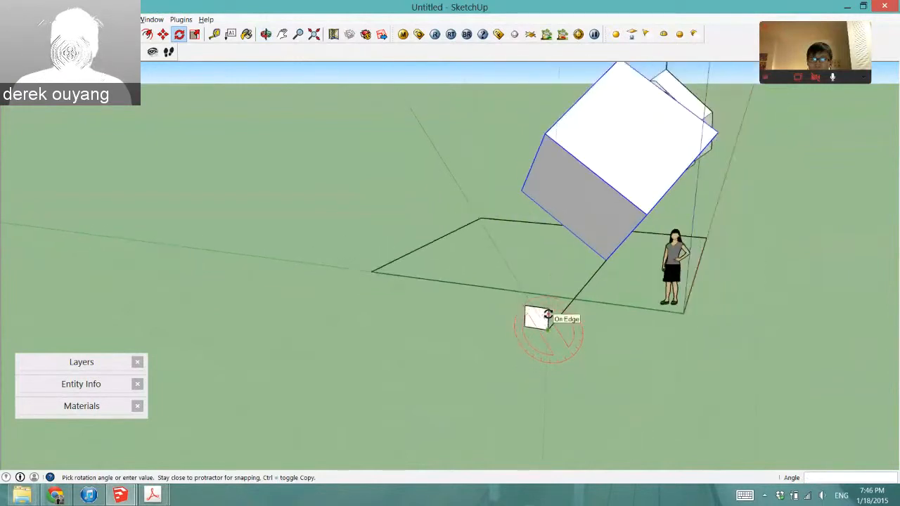
scroll(609, 85, "up", 1)
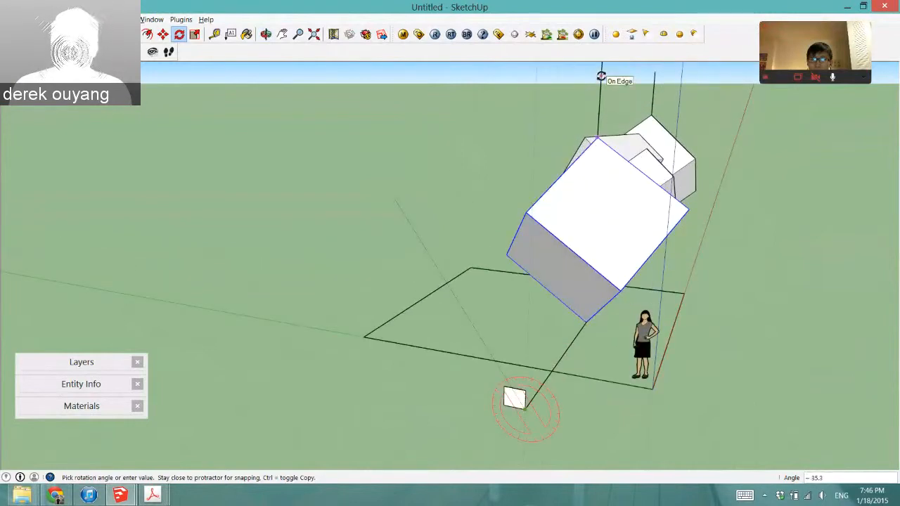
middle_click_drag(602, 77, 577, 89)
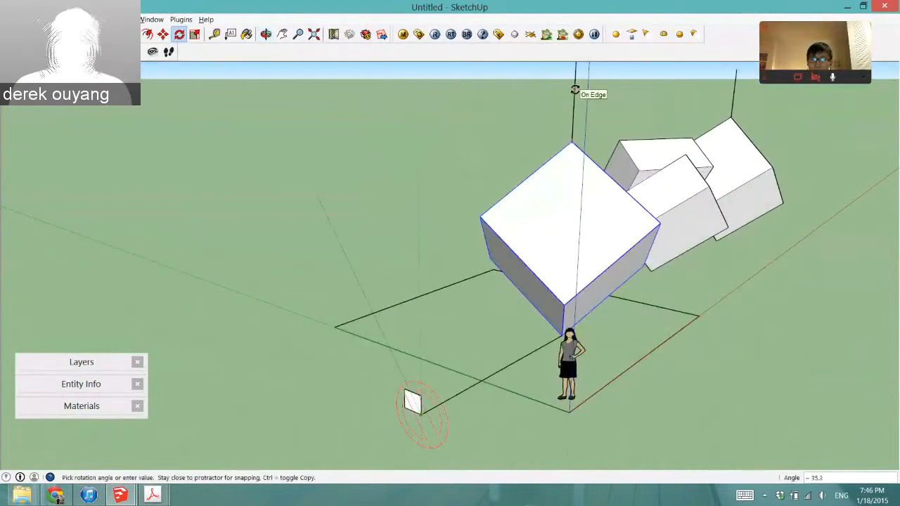
left_click(575, 90)
middle_click_drag(545, 219, 638, 242)
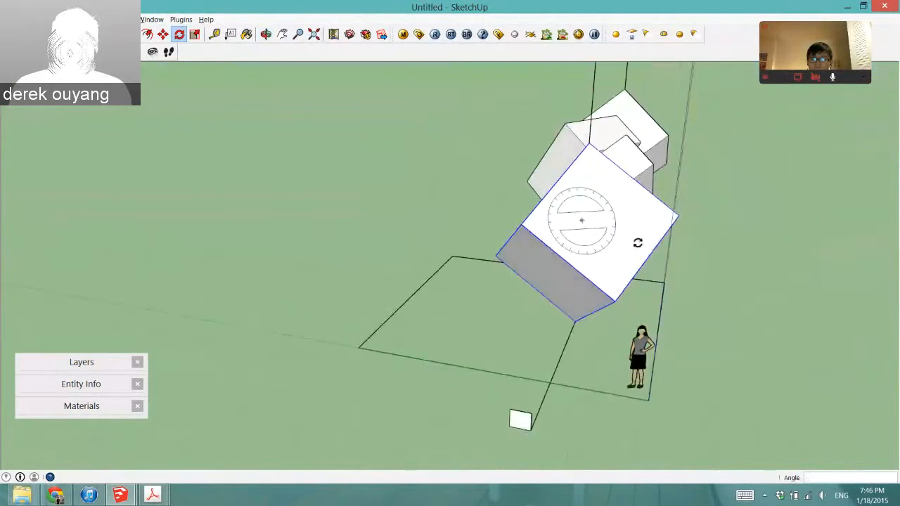
key("space")
Step: Delete the reference geometry around the balanced cube, including the vertical line, the ground line and the small square
middle_click_drag(363, 268, 350, 267)
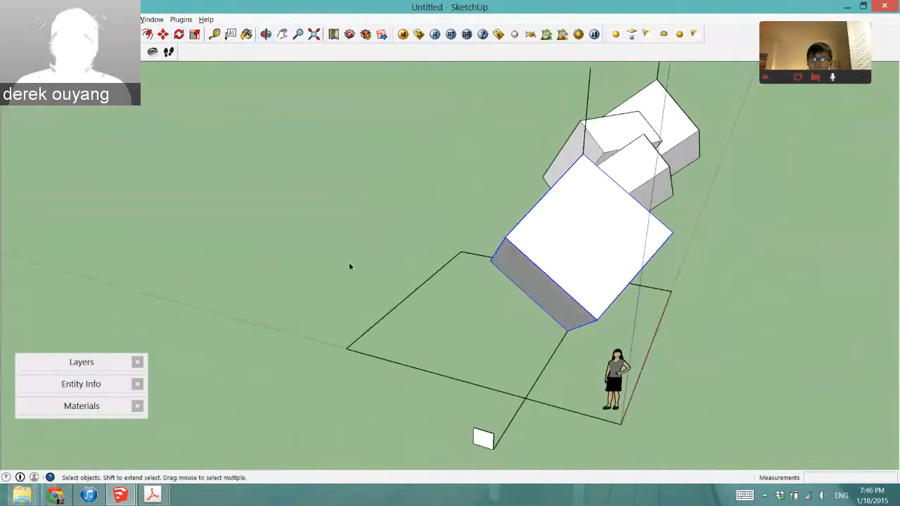
left_click(550, 367)
key("Delete")
middle_click_drag(549, 364, 469, 364)
middle_click_drag(422, 346, 683, 261)
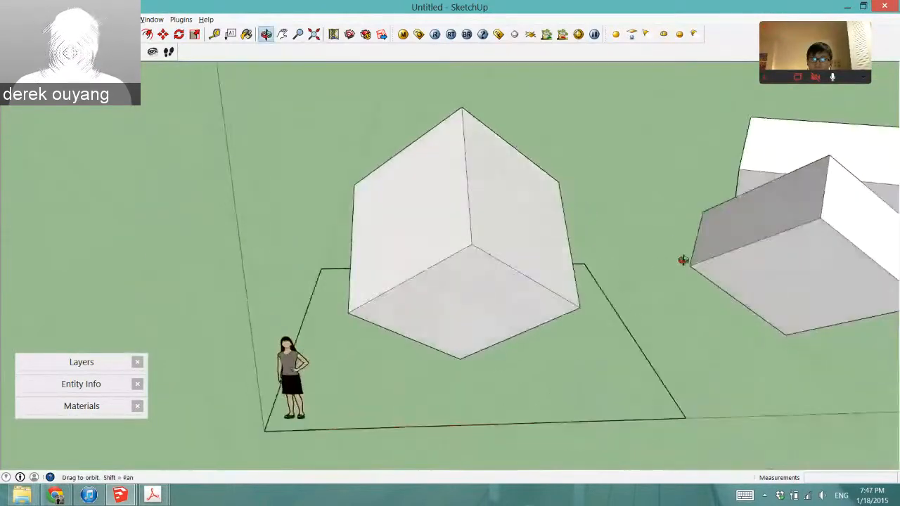
scroll(445, 237, "down", 3)
scroll(450, 240, "up", 2)
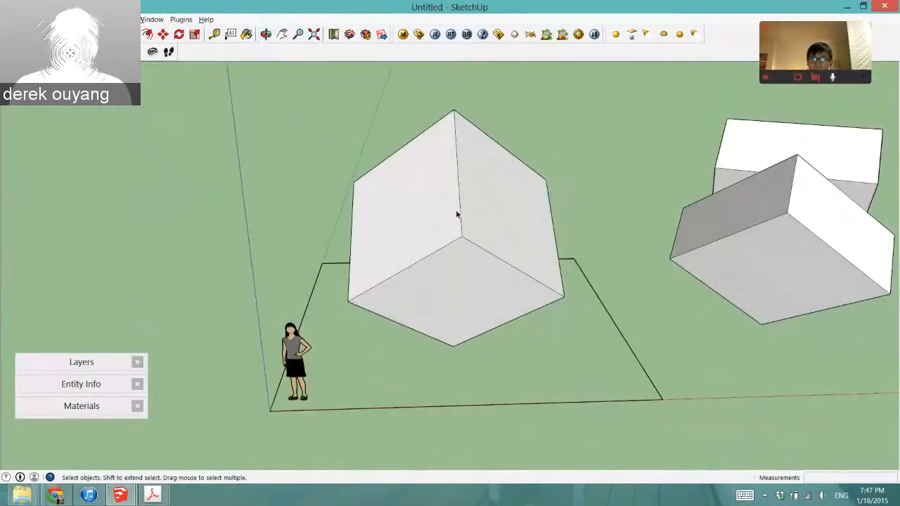
Step: Inside the cube group, push one side face inward 5' with Push/Pull to leave half a cube, and close the group
middle_click_drag(457, 214, 462, 248)
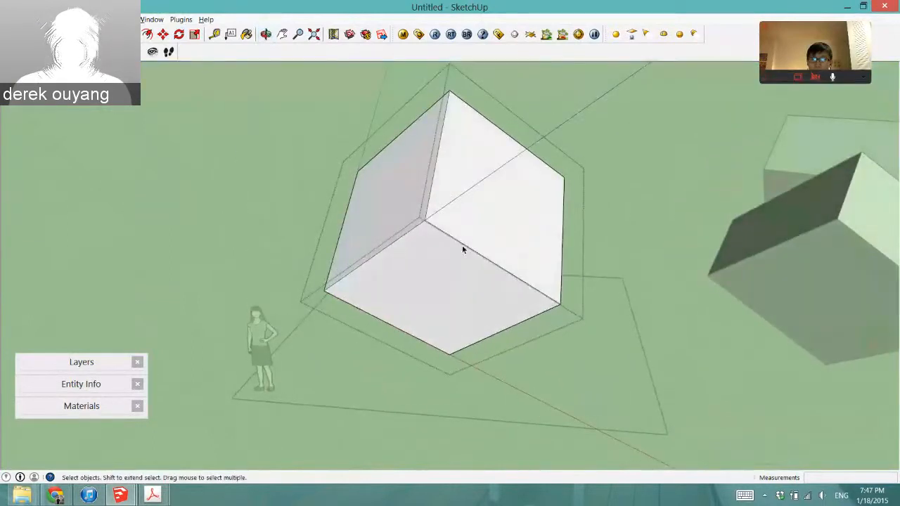
key("p")
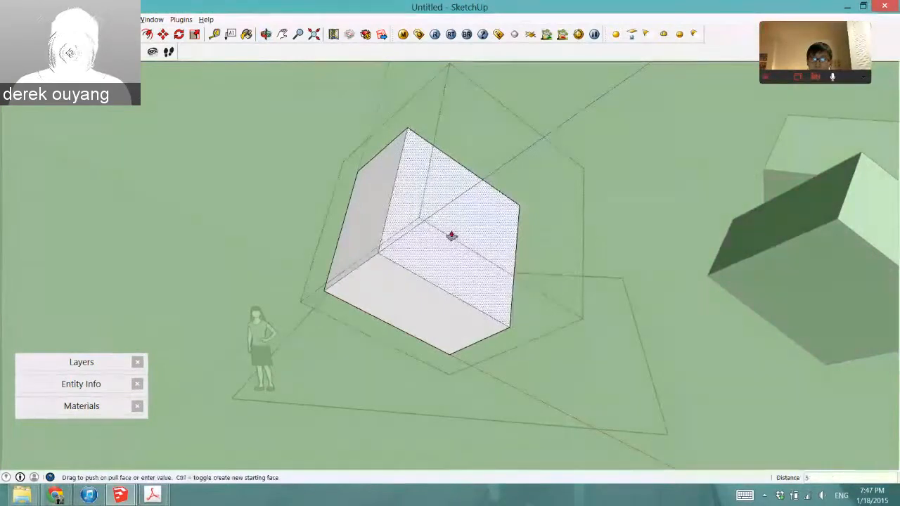
left_click(451, 235)
left_click(450, 234)
key("space")
left_click(364, 332)
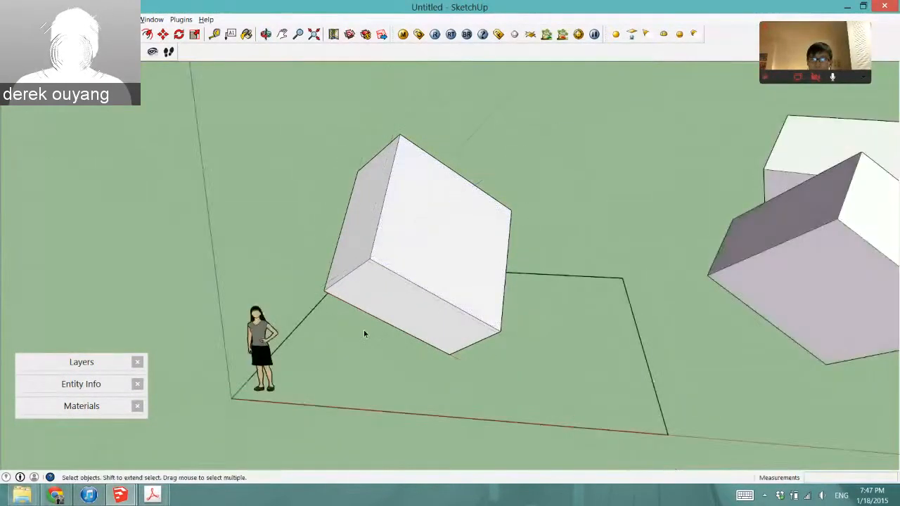
Step: Copy the half-cube group 5' from one corner to the adjoining corner along its thickness, completing the full cube
middle_click_drag(363, 332, 471, 318)
left_click(429, 283)
scroll(422, 292, "up", 1)
key("m")
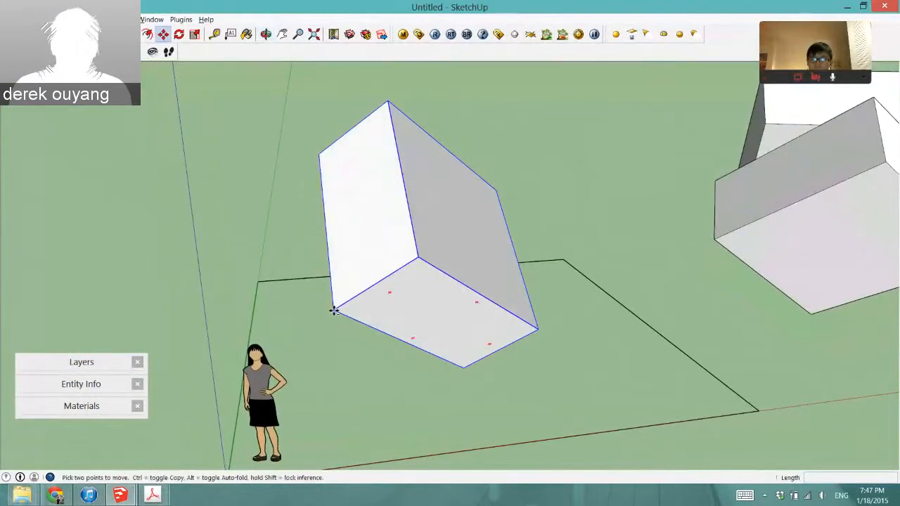
key("ctrl")
left_click(333, 310)
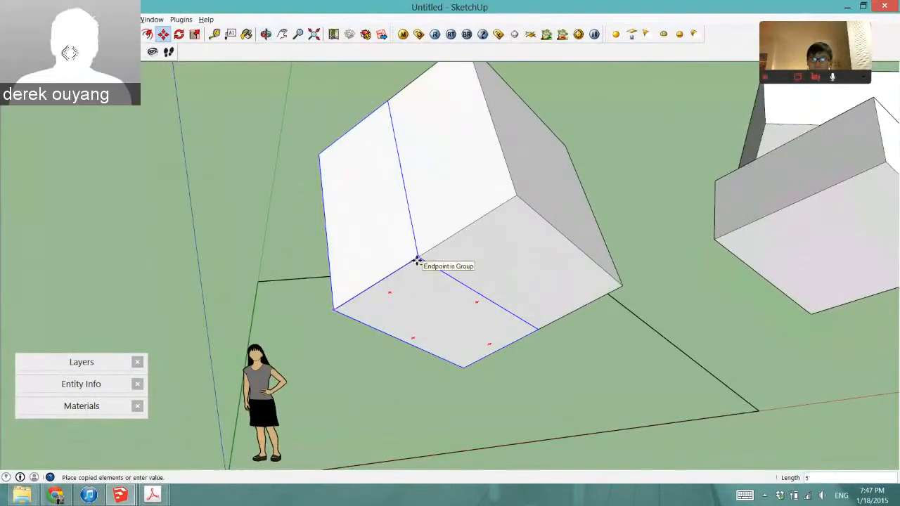
left_click(418, 260)
scroll(408, 277, "down", 2)
middle_click_drag(404, 288, 415, 313)
key("space")
middle_click_drag(519, 267, 401, 316)
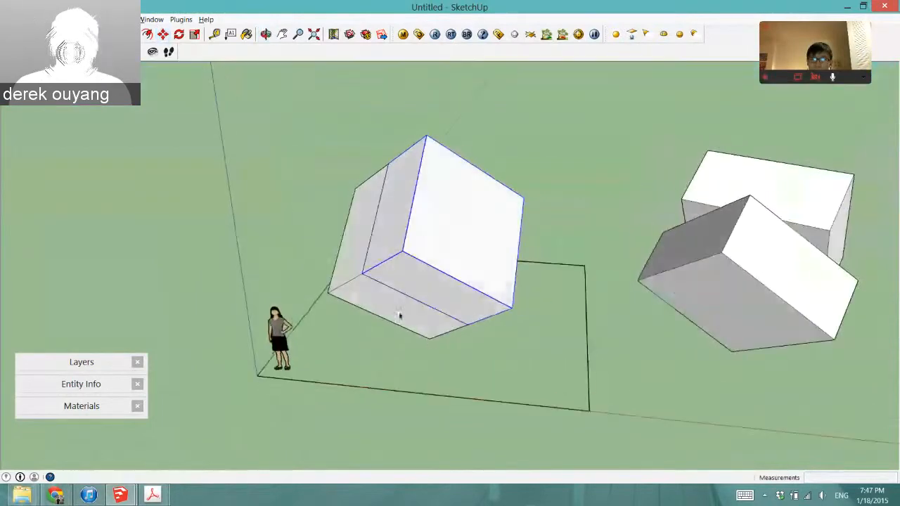
Step: Draw a diagonal line between opposite corners of the copied half's outer square face
scroll(447, 235, "up", 2)
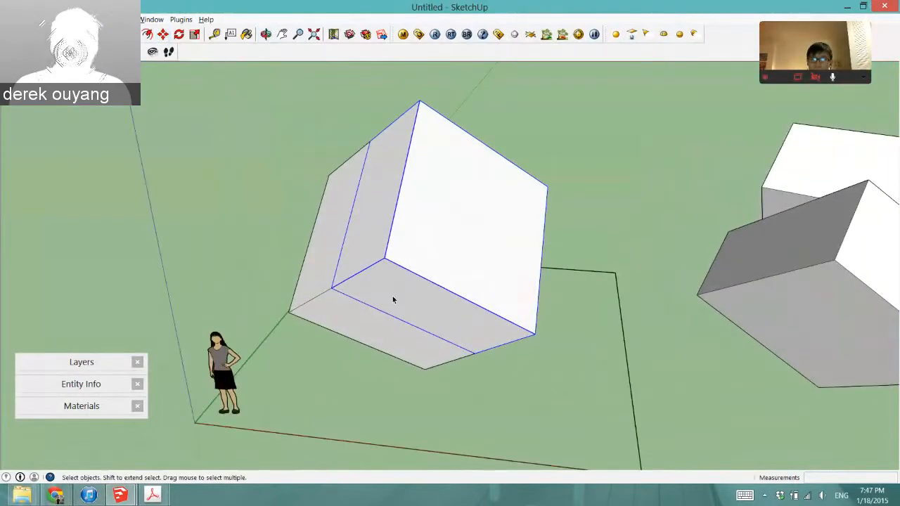
scroll(405, 287, "down", 3)
middle_click_drag(454, 270, 414, 300)
scroll(368, 263, "up", 2)
scroll(367, 263, "up", 1)
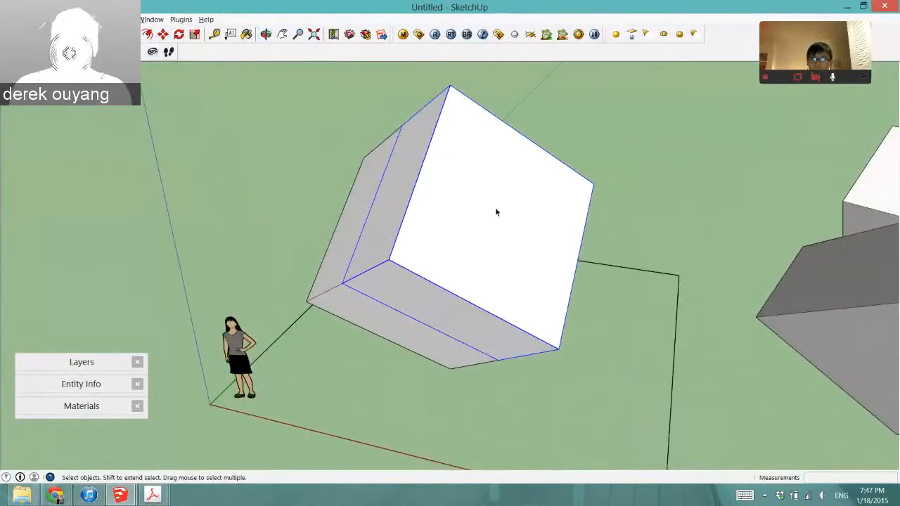
key("l")
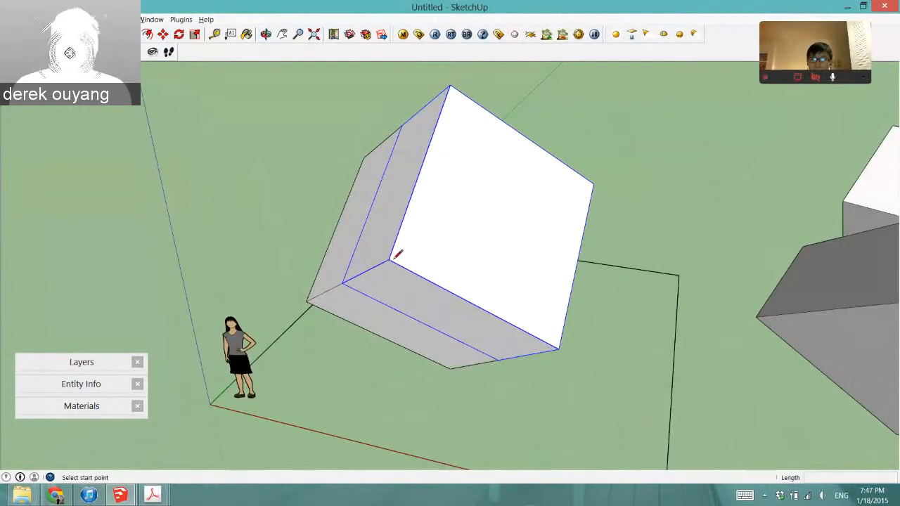
left_click(389, 261)
left_click(593, 184)
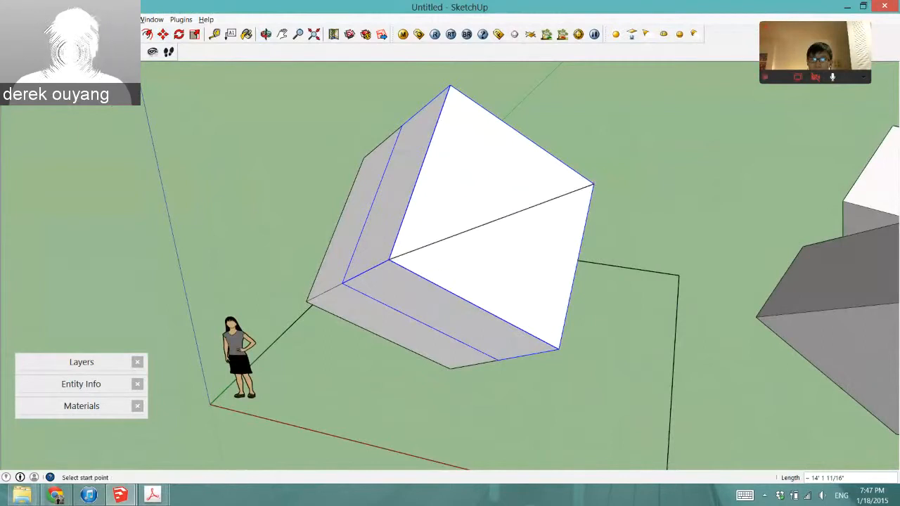
key("space")
Step: Rotate the copied half 45° in the plane of its outer face, centred on the diagonal's midpoint
scroll(503, 220, "down", 1)
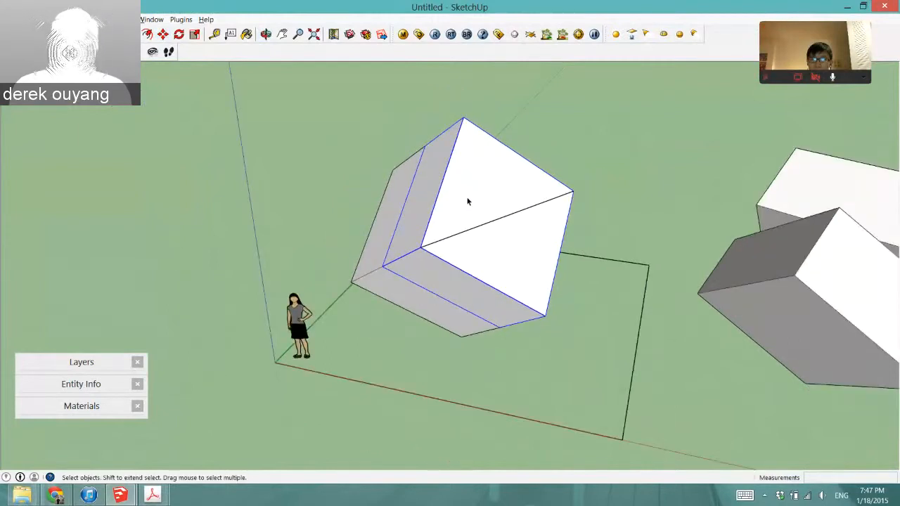
key("q")
left_click(505, 218)
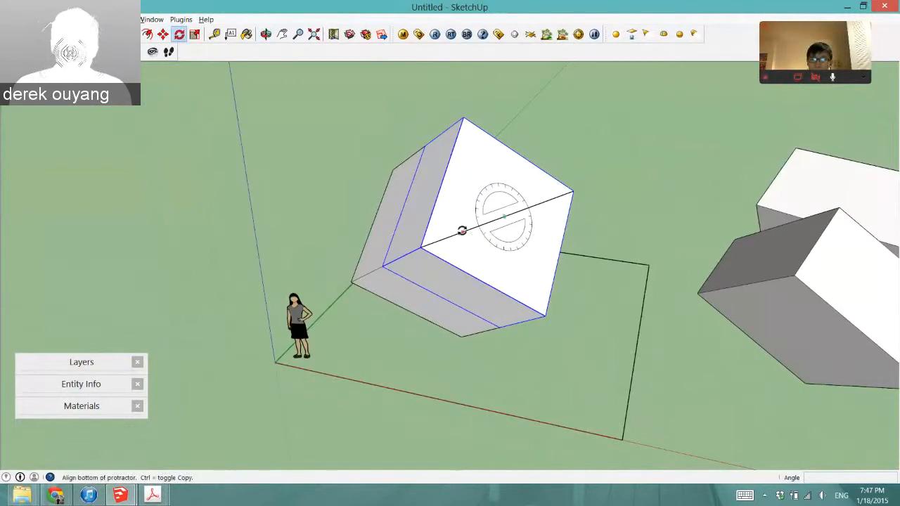
left_click(461, 231)
type("20")
key("Return")
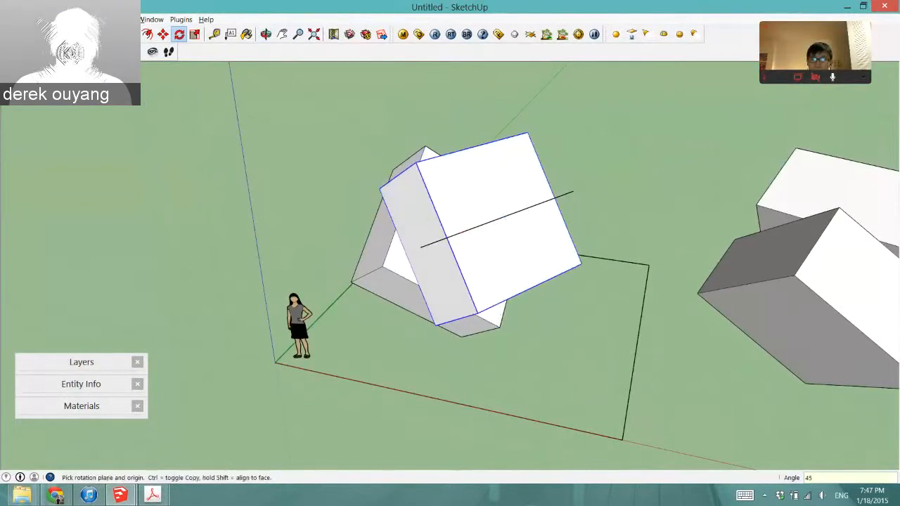
Step: Delete the diagonal line and switch to the Blue Jeans meeting page in the browser
key("space")
left_click(534, 209)
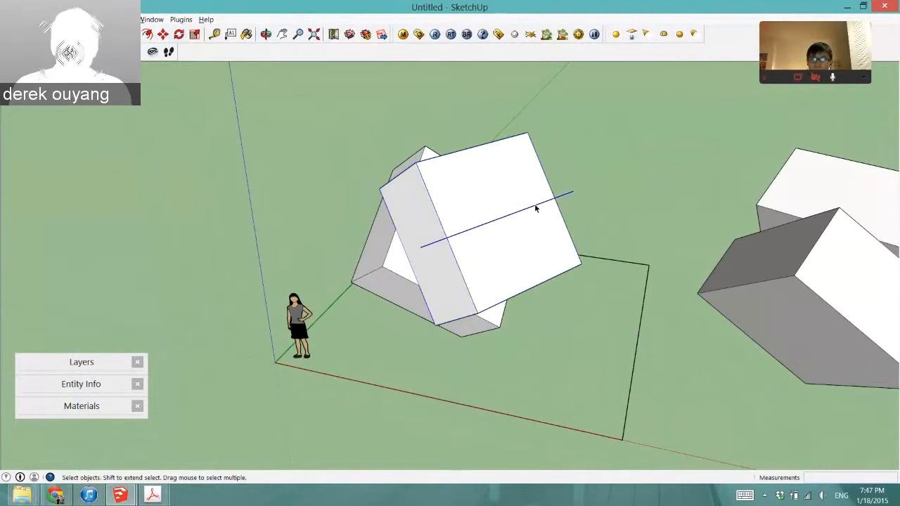
key("Delete")
key("alt+Tab")
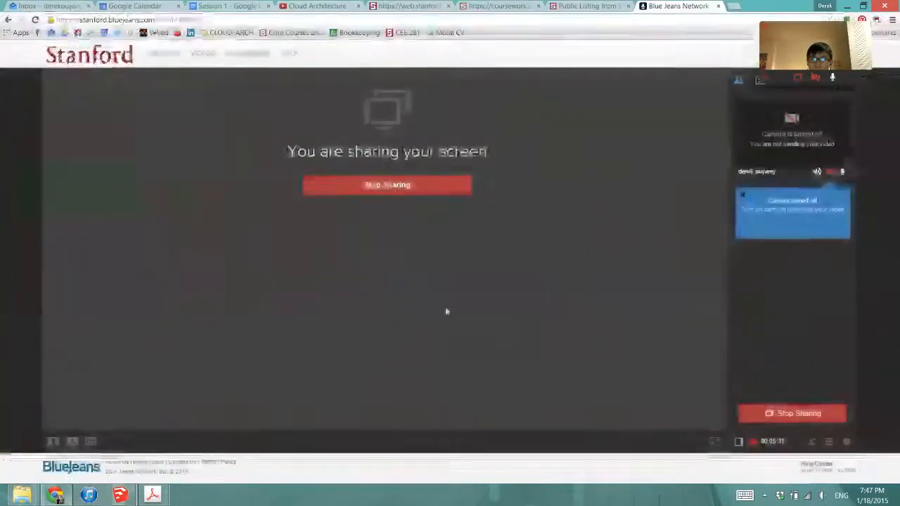